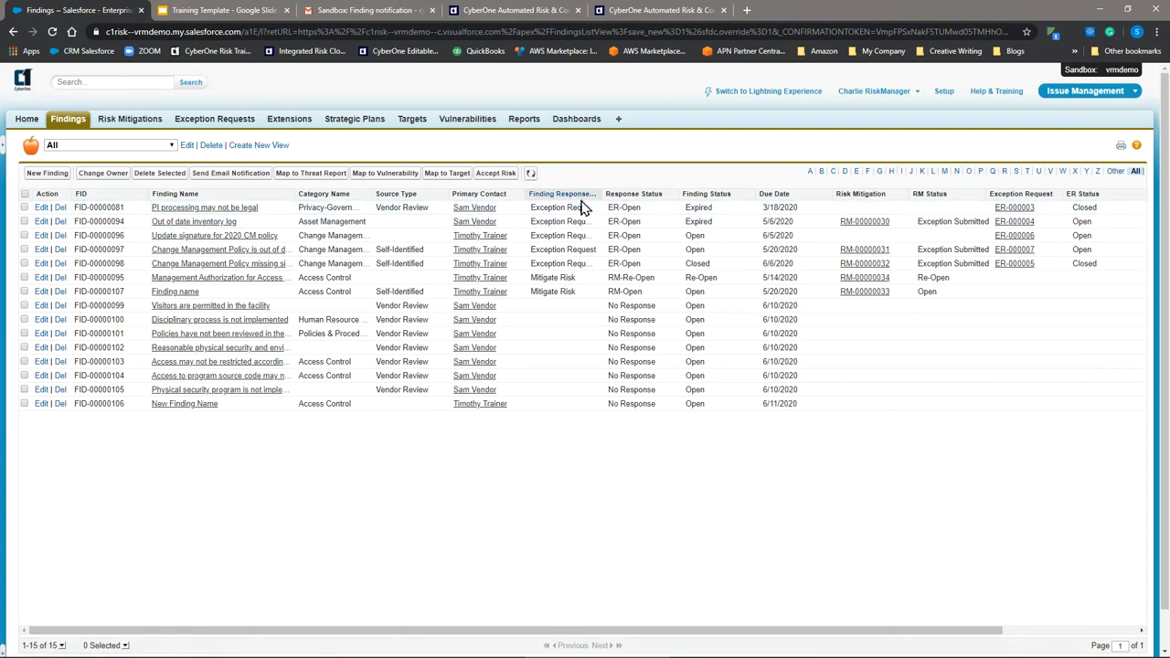
# Step: Widen the Finding Response column and open the exception request linked to the finding "Update signature for 2020 CM policy"
pyautogui.moveTo(601, 194); pyautogui.dragTo(652, 199)
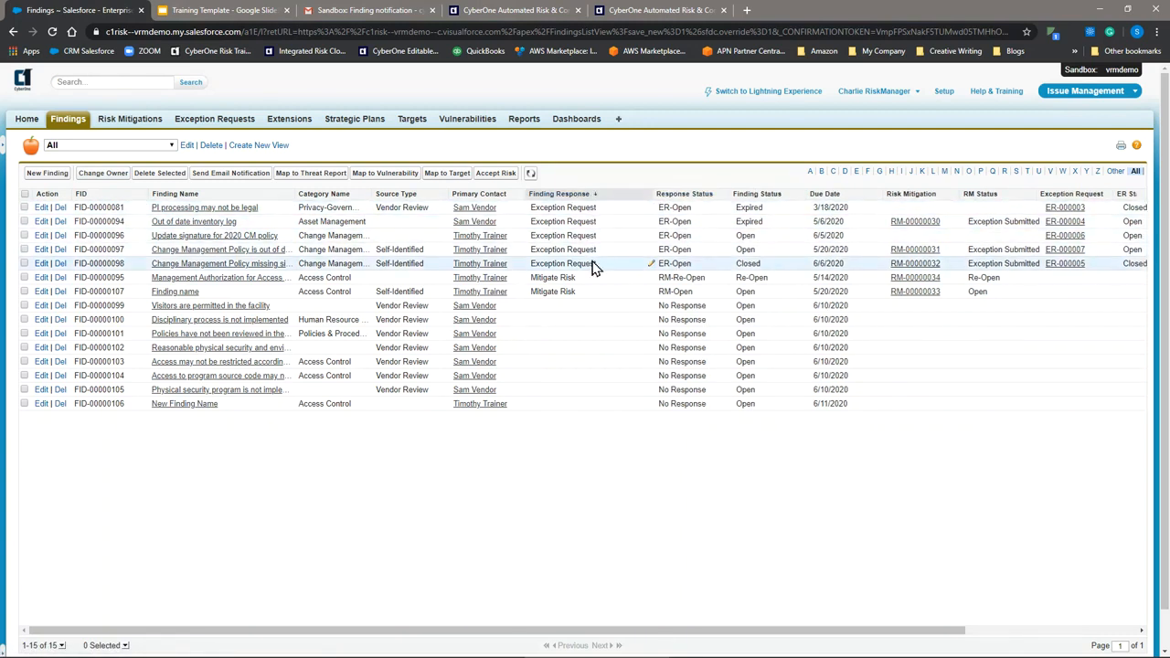
pyautogui.click(186, 237)
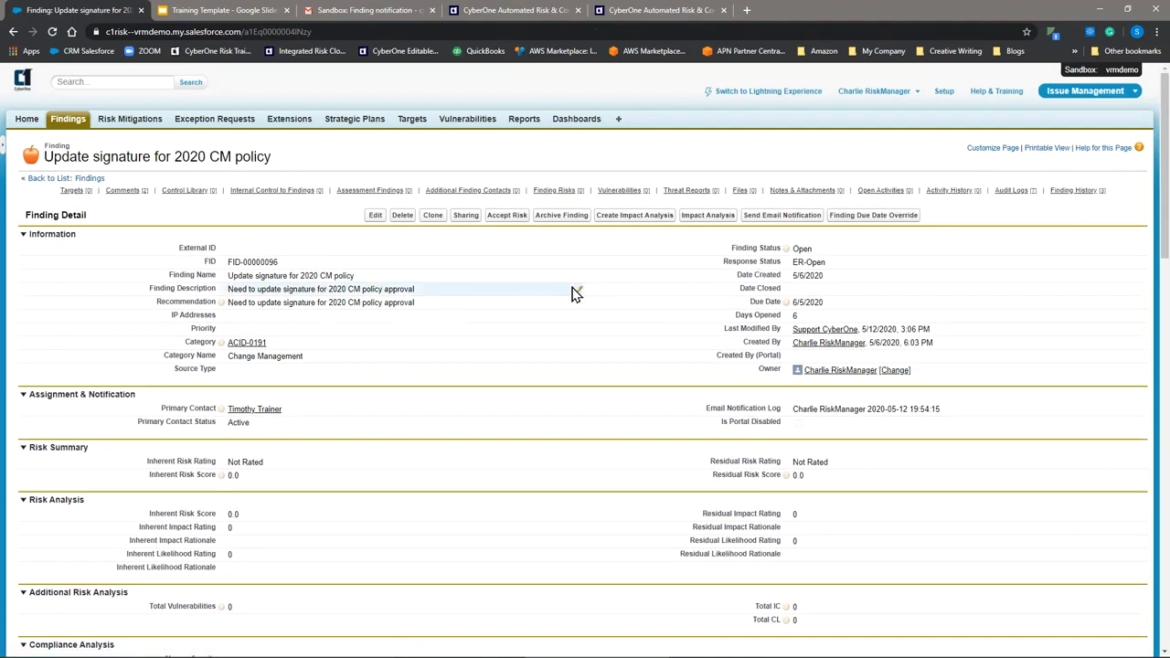
pyautogui.scroll(-1, 571, 294)
pyautogui.scroll(-3, 571, 294)
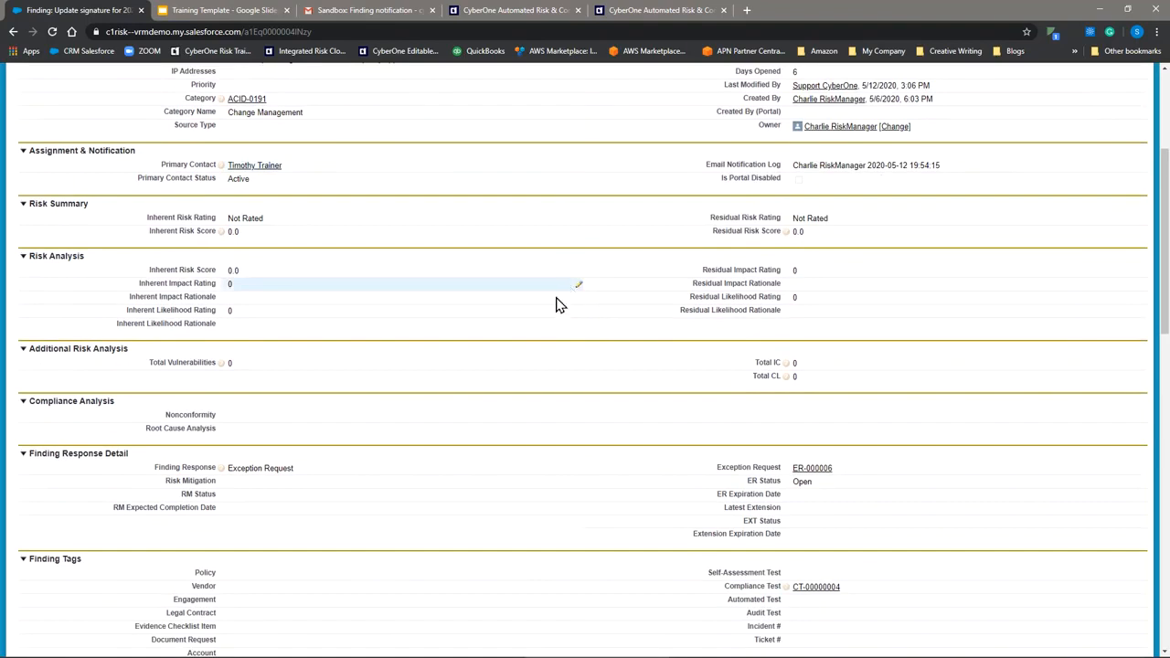
pyautogui.keyDown('ctrl'); pyautogui.click(798, 477); pyautogui.keyUp('ctrl')
pyautogui.click(223, 11)
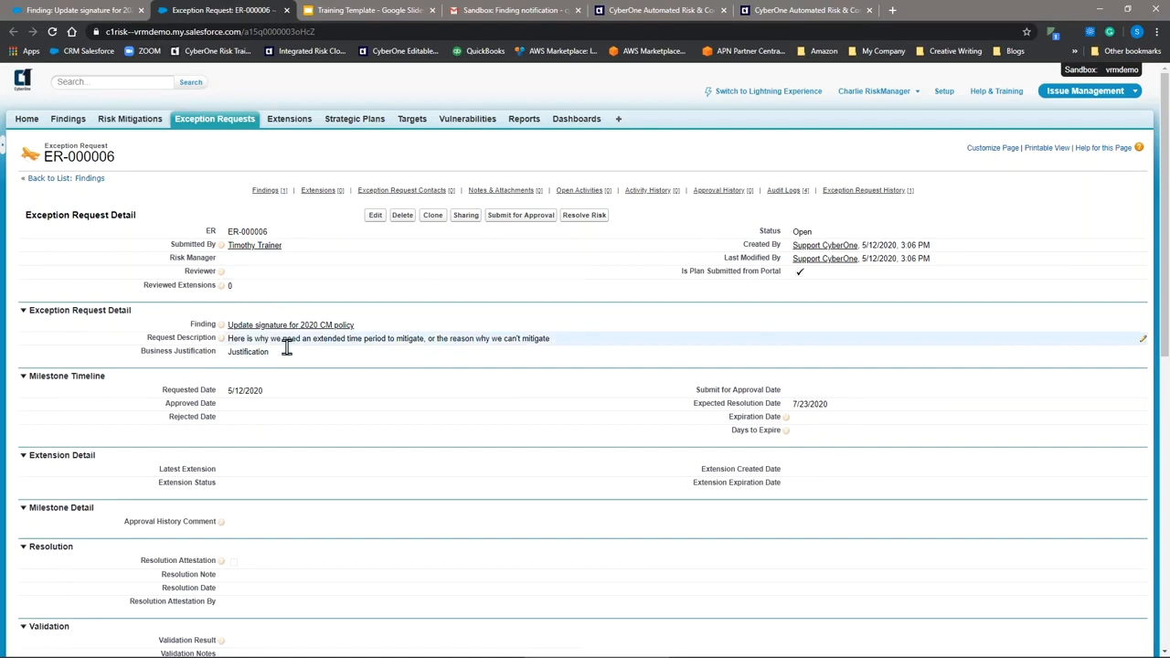
# Step: Assign the risk manager user as Risk Manager and the CISO user as Reviewer on the exception request, and save it
pyautogui.doubleClick(238, 260)
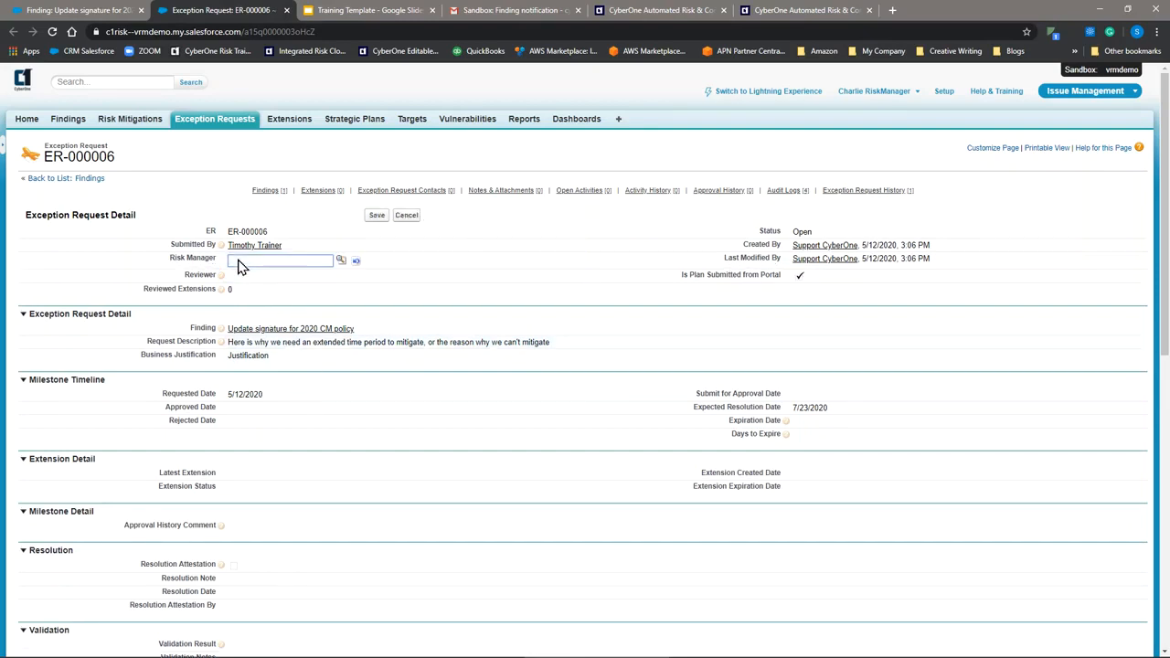
pyautogui.click(340, 261)
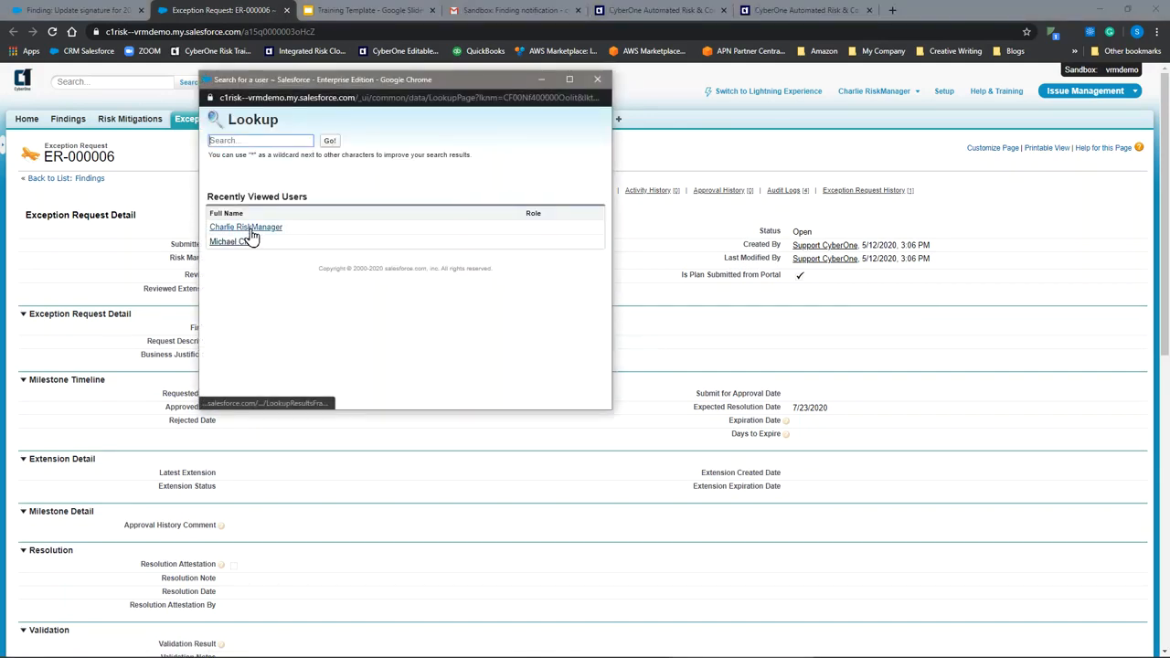
pyautogui.click(248, 240)
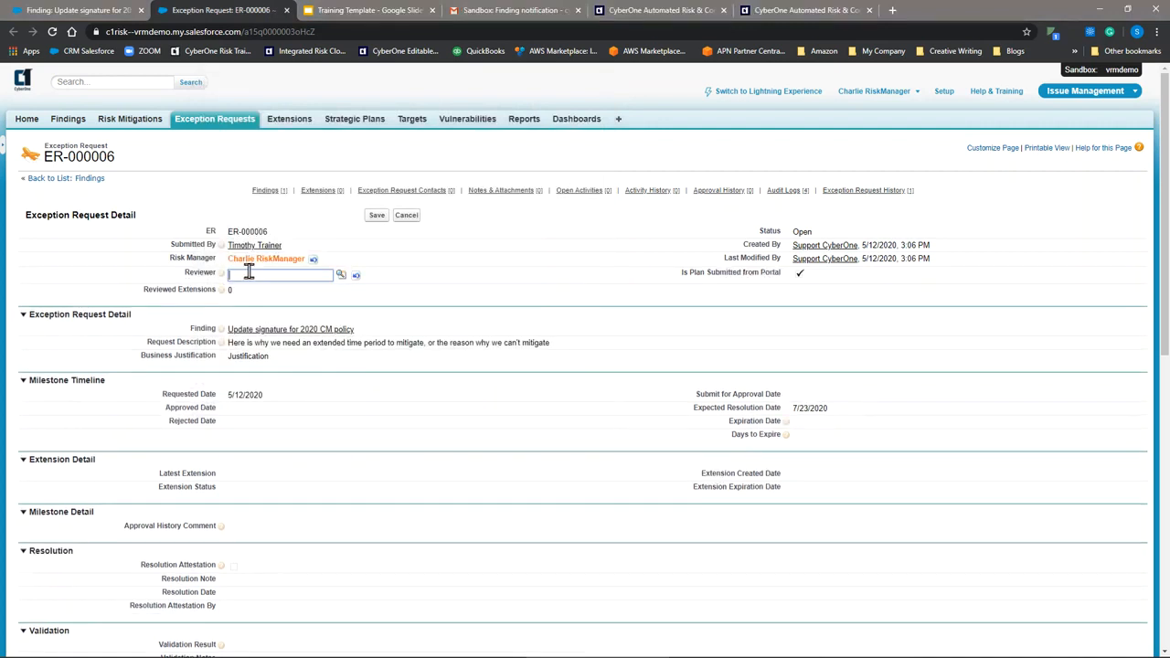
pyautogui.click(340, 275)
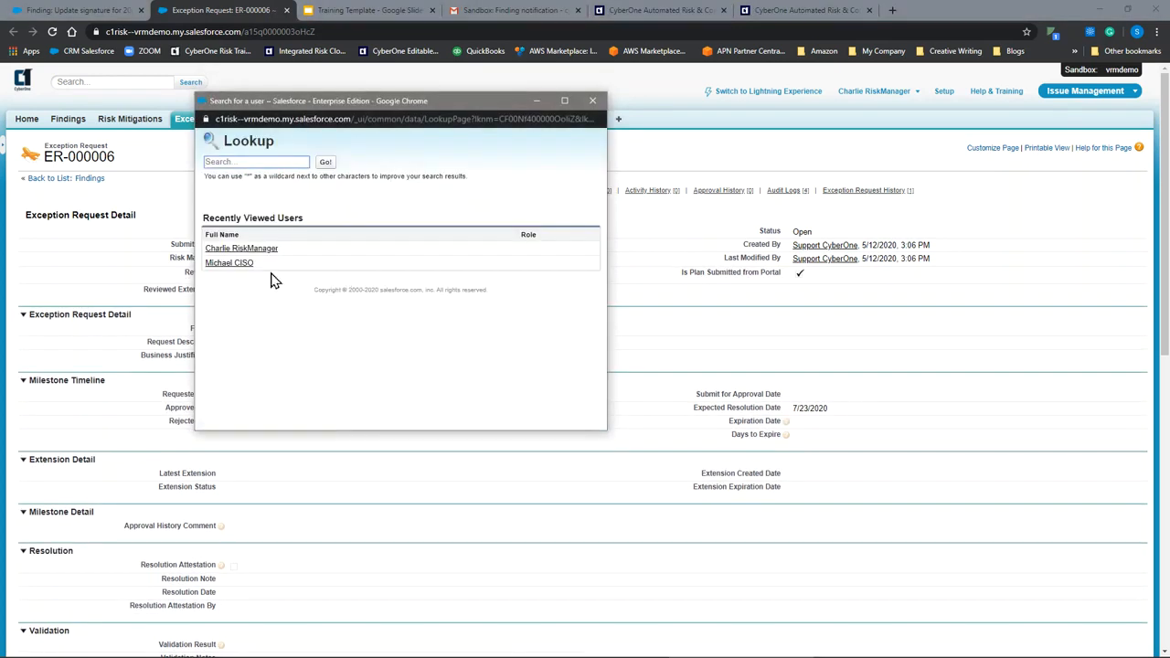
pyautogui.click(236, 263)
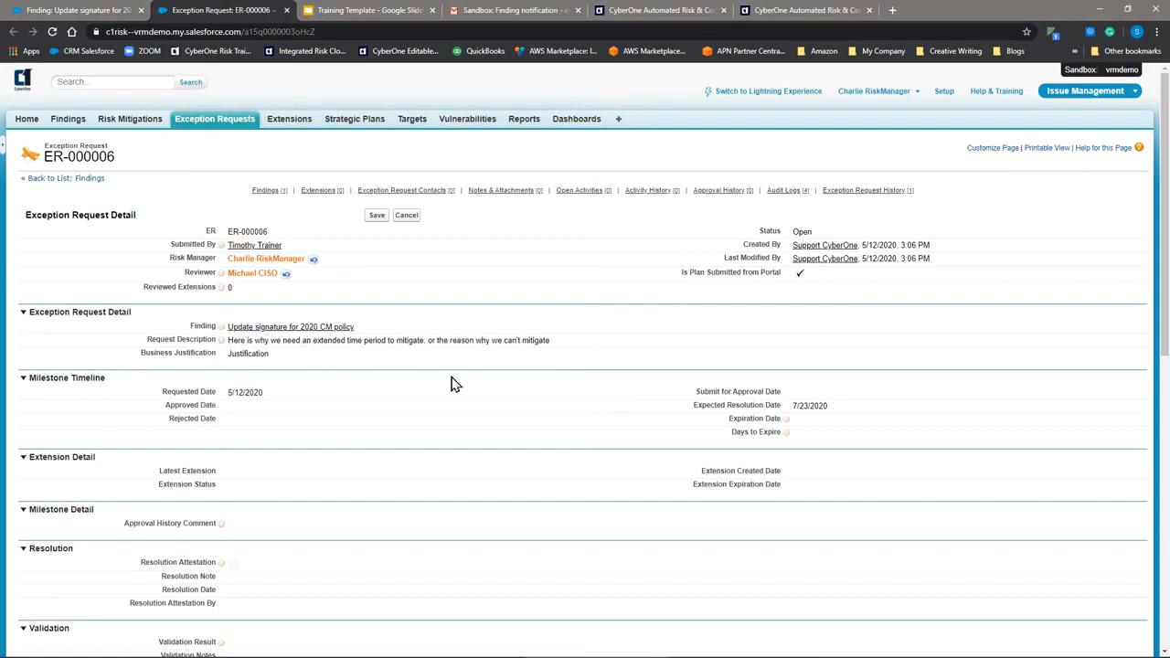
pyautogui.click(377, 215)
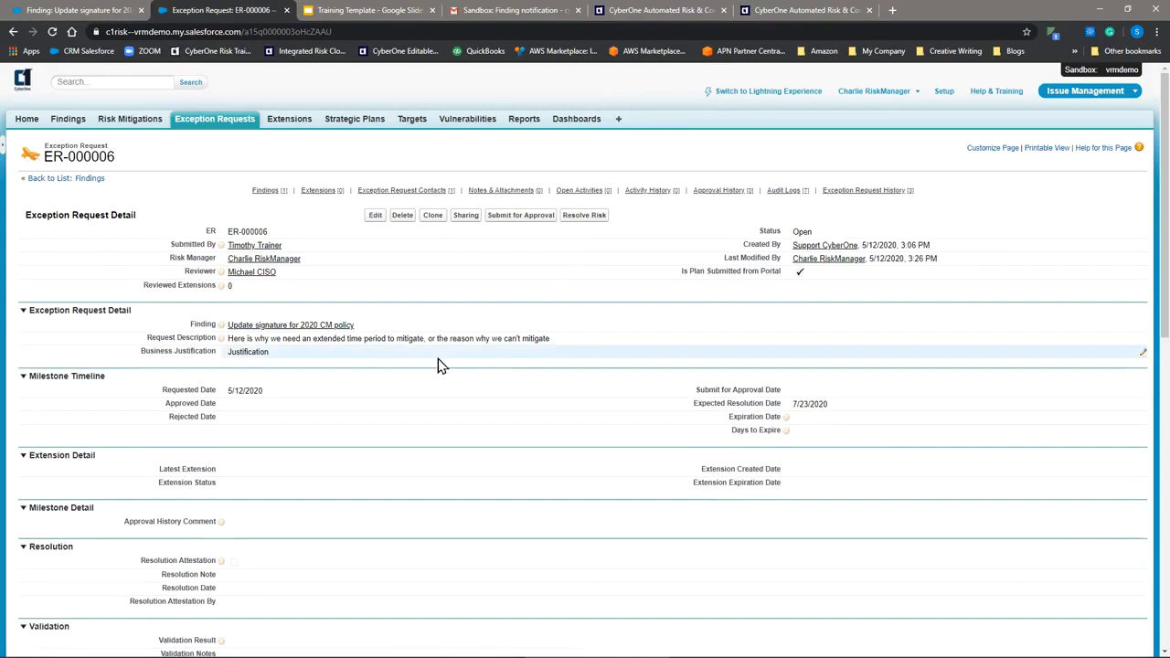
# Step: Save the exception request with an Expiration Date of 5/15/2020 and submit it for approval
pyautogui.doubleClick(800, 418)
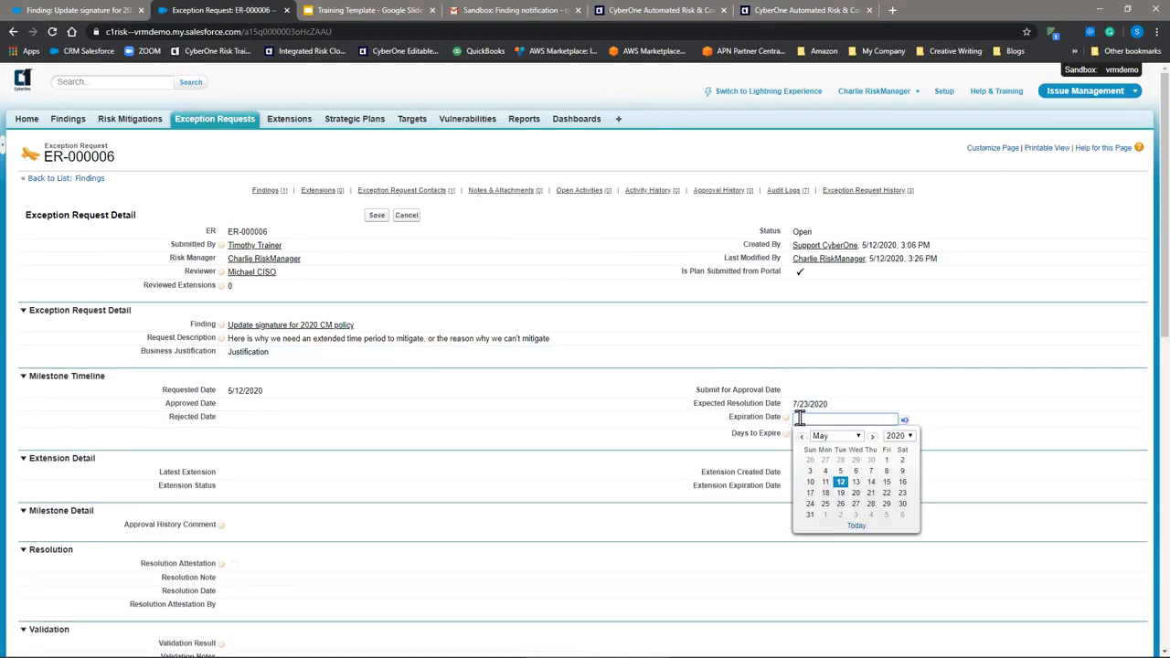
pyautogui.click(886, 482)
pyautogui.click(375, 217)
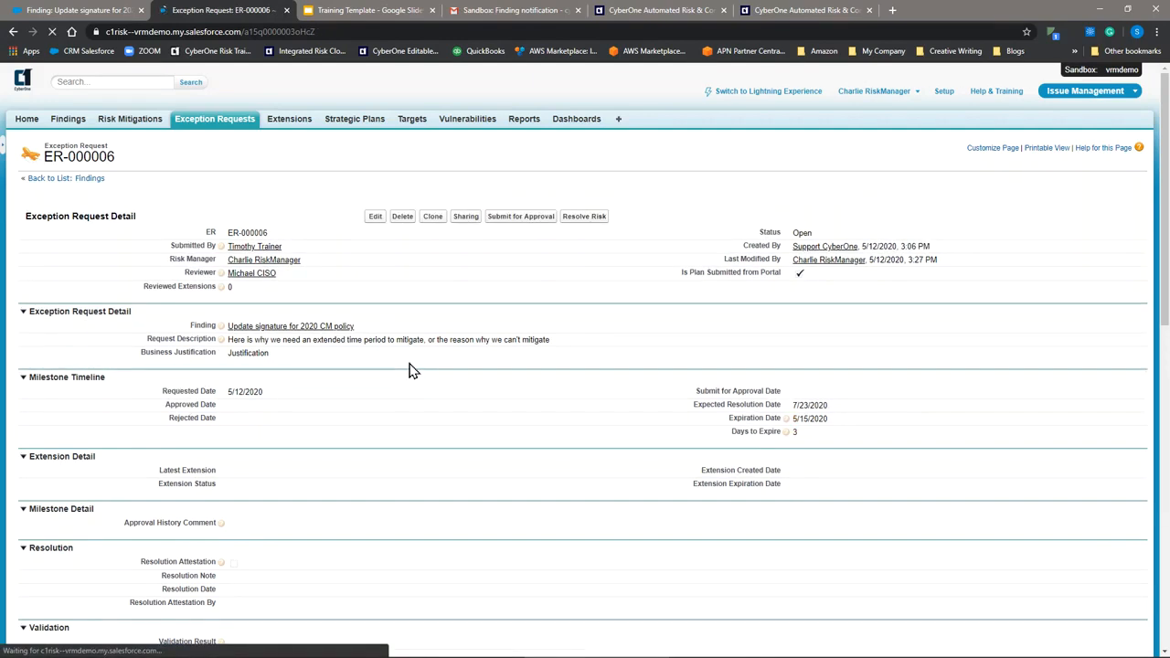
pyautogui.click(520, 217)
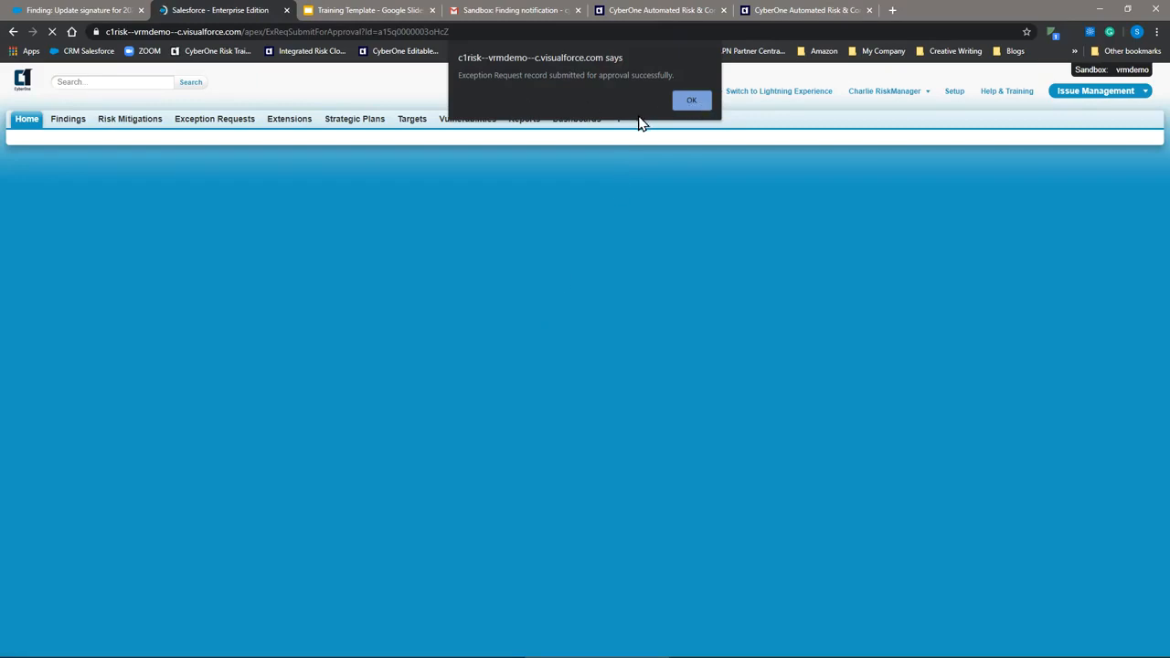
pyautogui.click(695, 101)
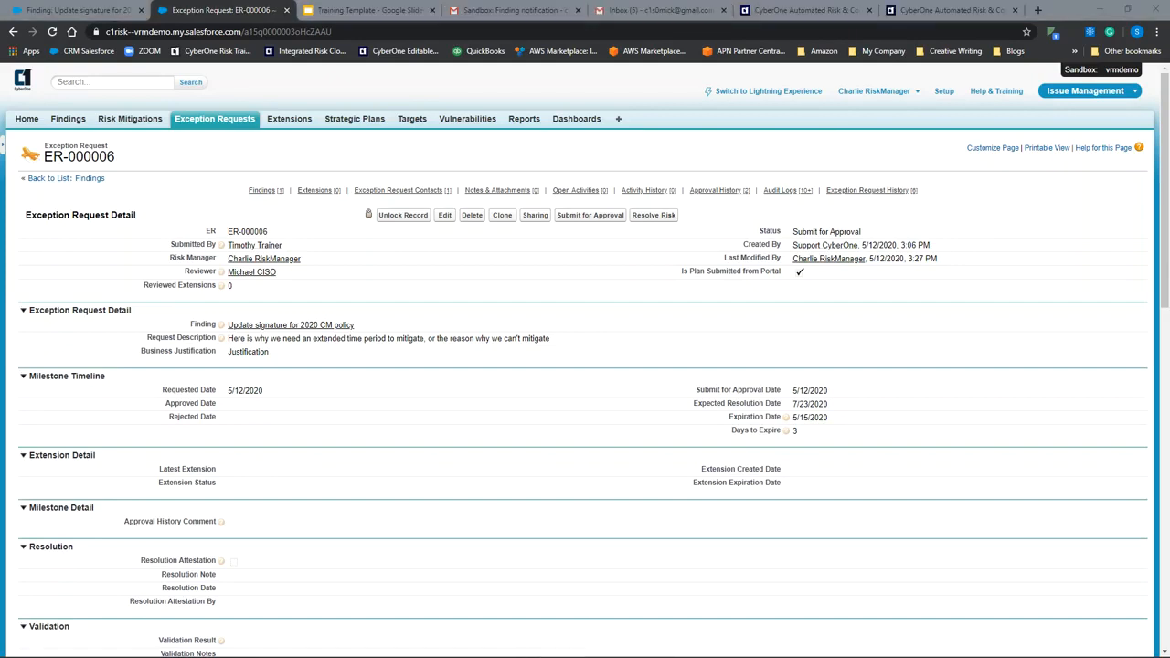
# Step: Switch to Gmail, follow the record link in the ER-000006 review e-mail, and open the reassignment form for its pending approval
pyautogui.click(642, 12)
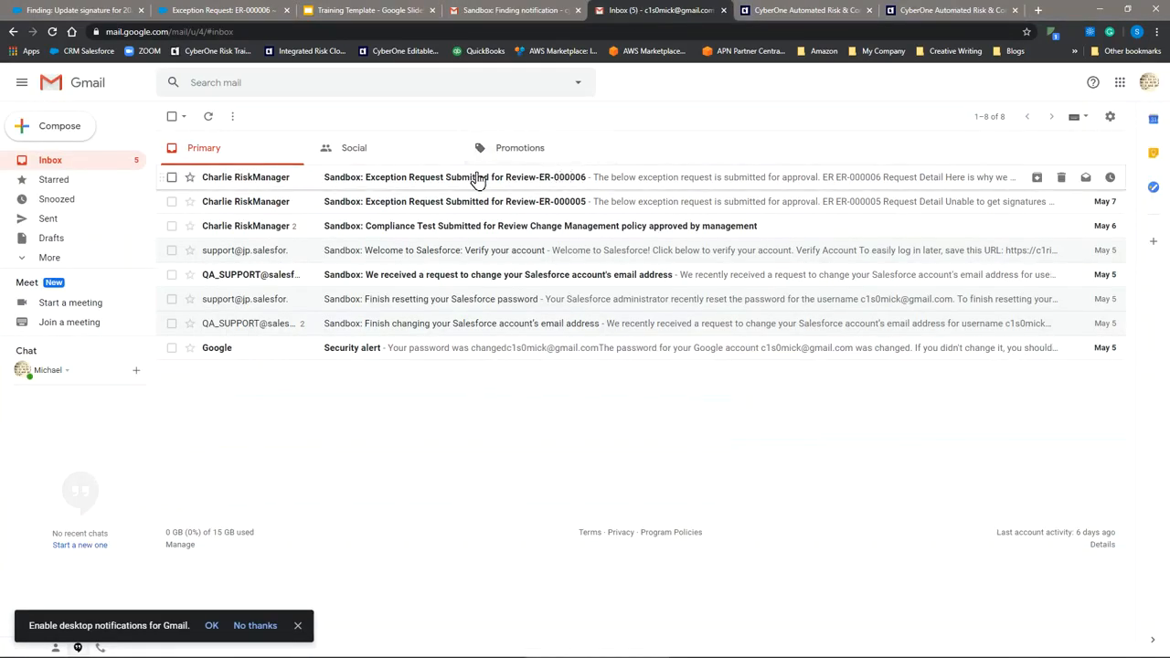
pyautogui.click(615, 188)
pyautogui.scroll(-3, 460, 342)
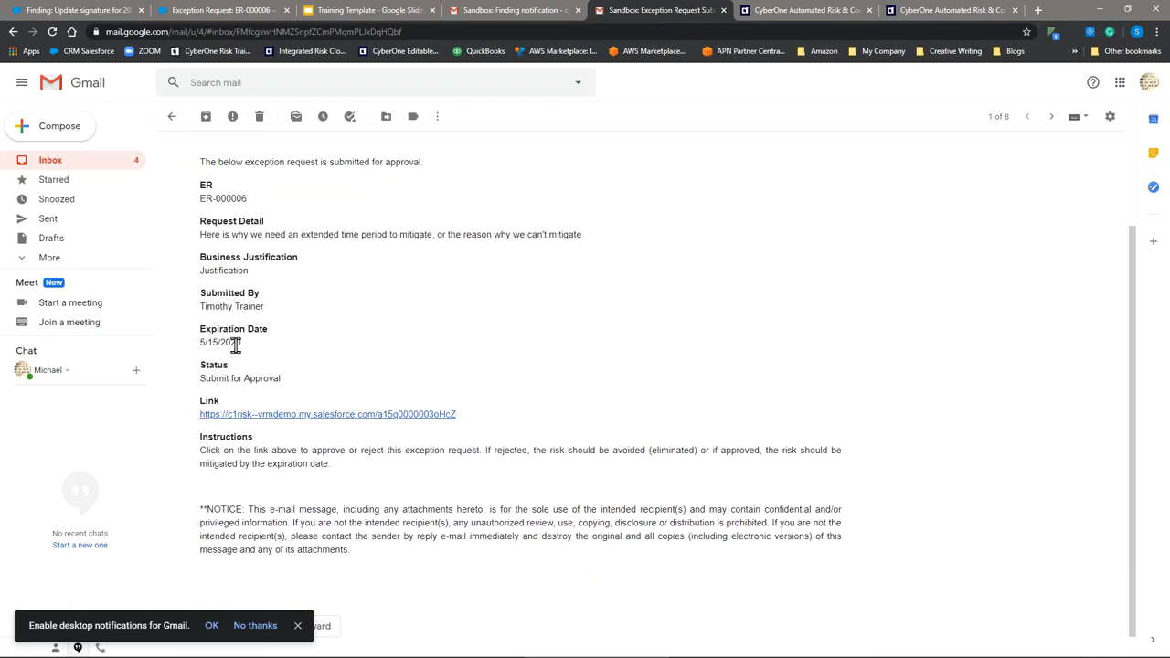
pyautogui.click(235, 417)
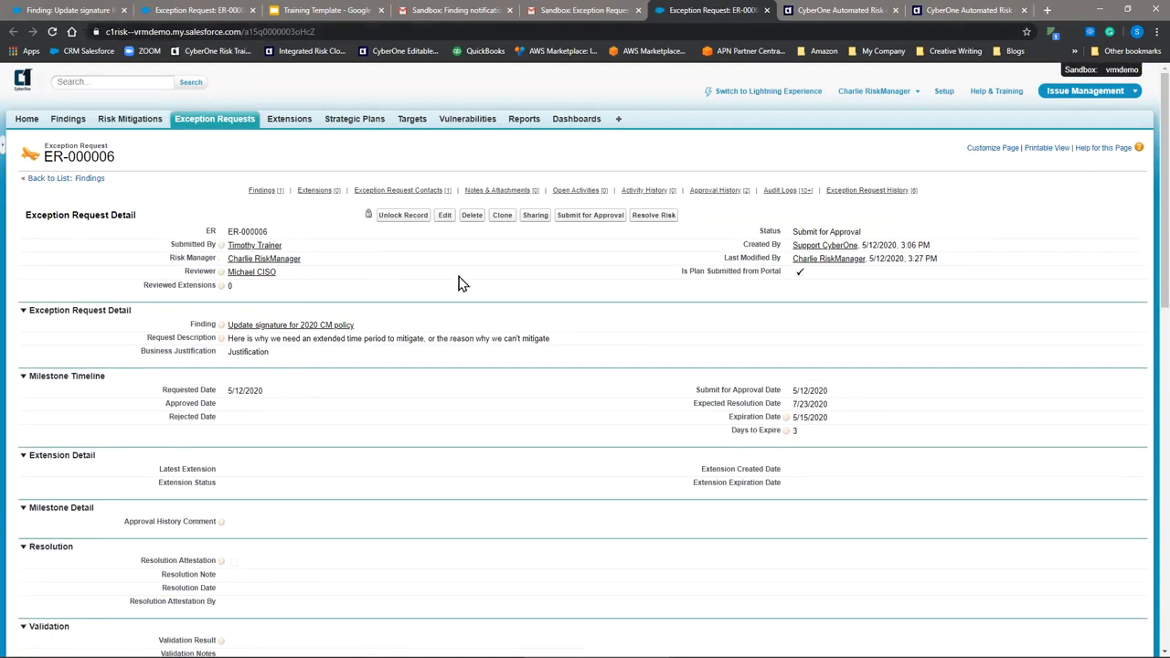
pyautogui.scroll(-7, 462, 282)
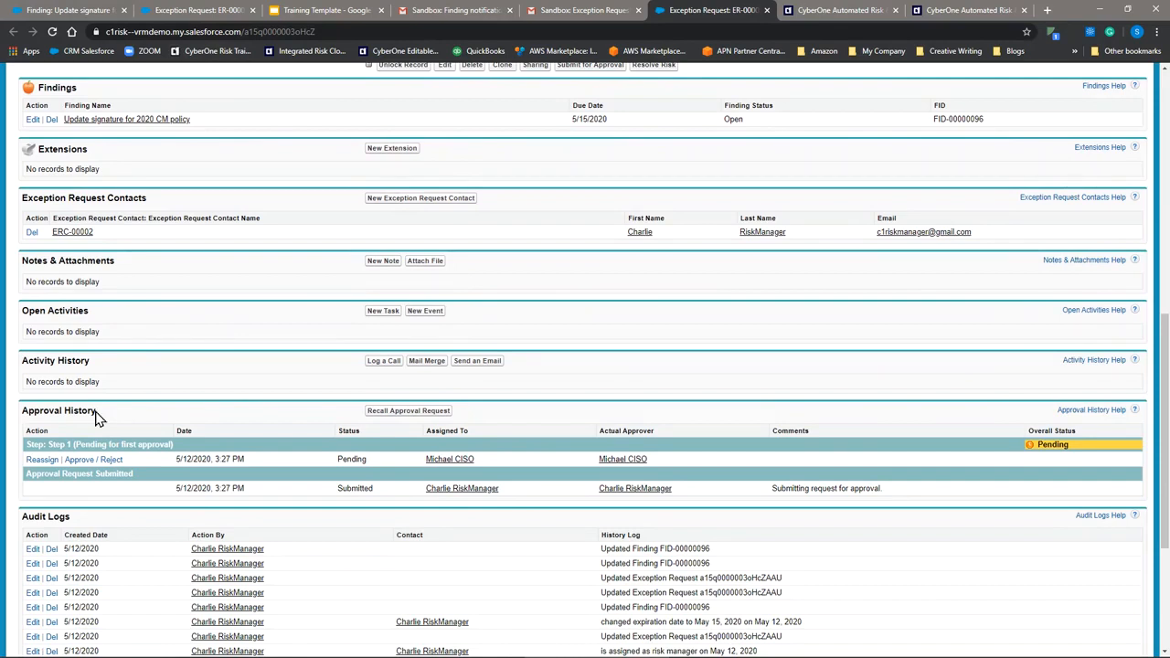
pyautogui.scroll(-1, 91, 425)
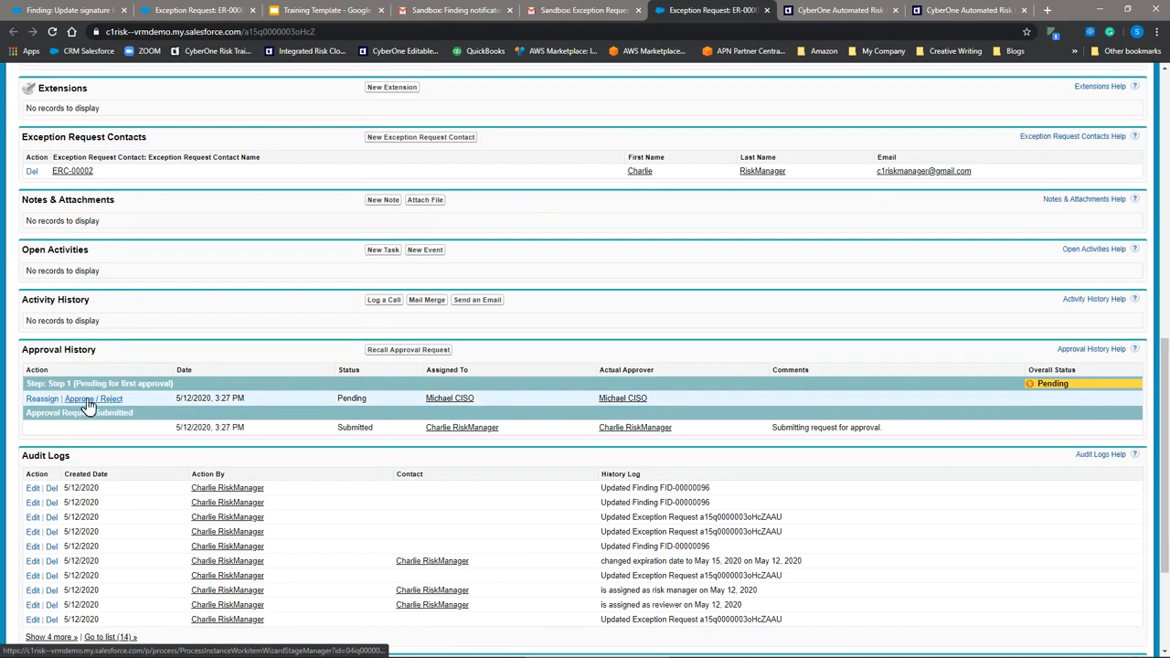
pyautogui.middleClick(40, 400)
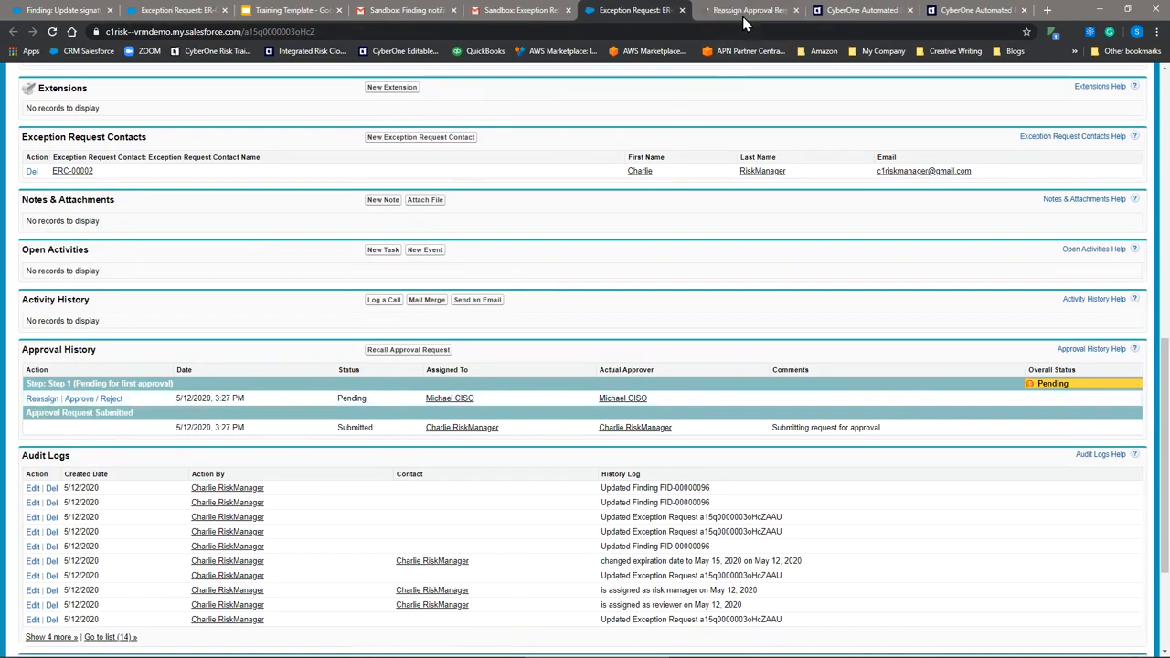
pyautogui.click(746, 23)
# Step: Look up the risk manager user by the start of their first name and select them as the new approver
pyautogui.click(350, 245)
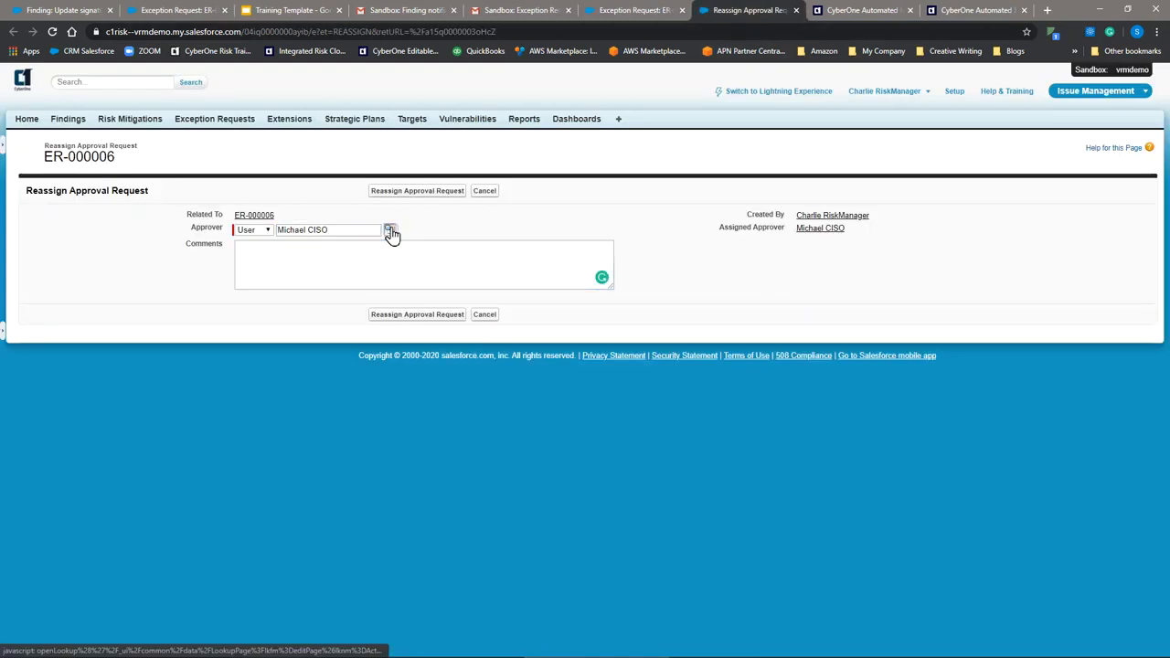
pyautogui.click(391, 230)
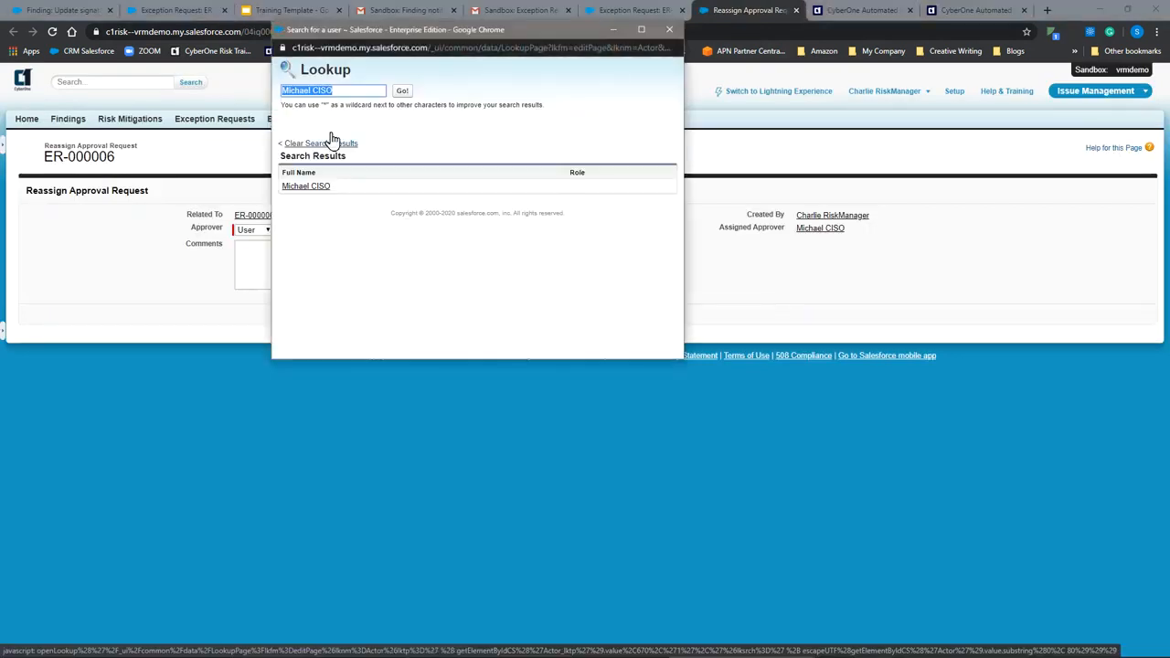
pyautogui.write('charlieriskmanager')
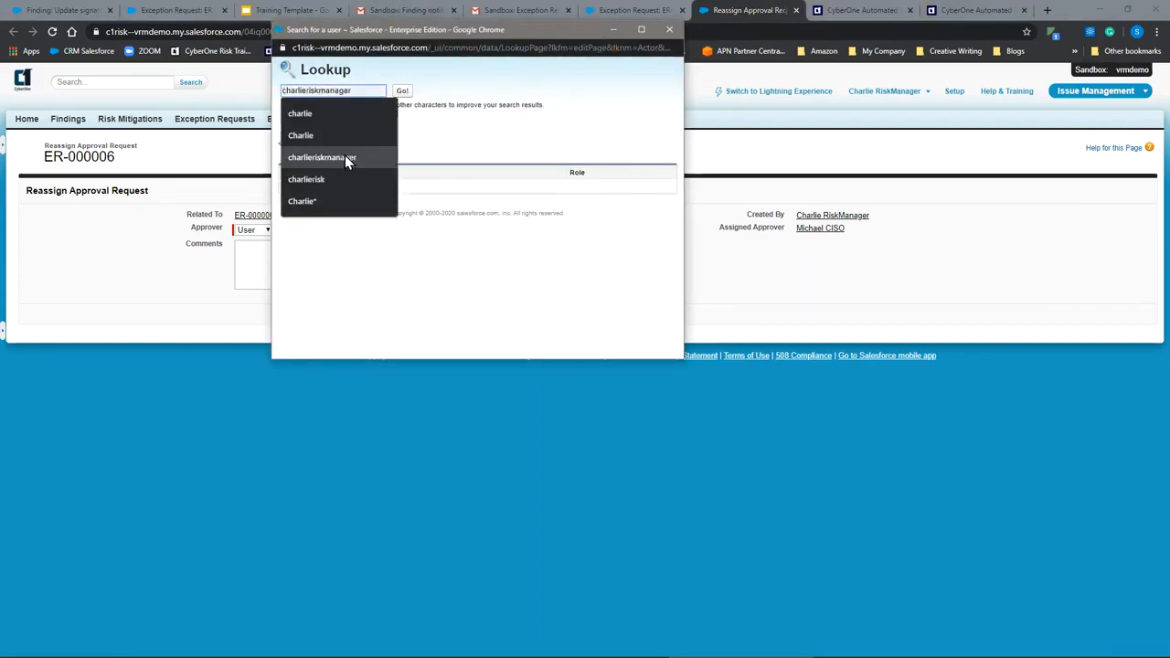
pyautogui.click(345, 156)
pyautogui.click(403, 93)
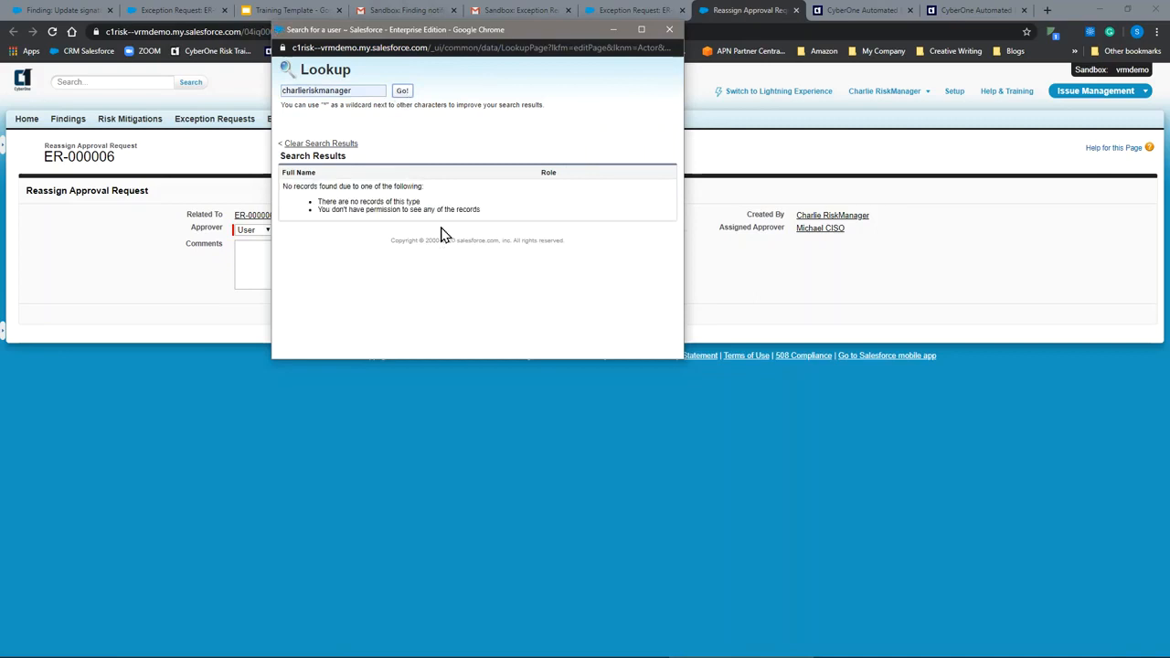
pyautogui.moveTo(369, 92); pyautogui.dragTo(300, 91)
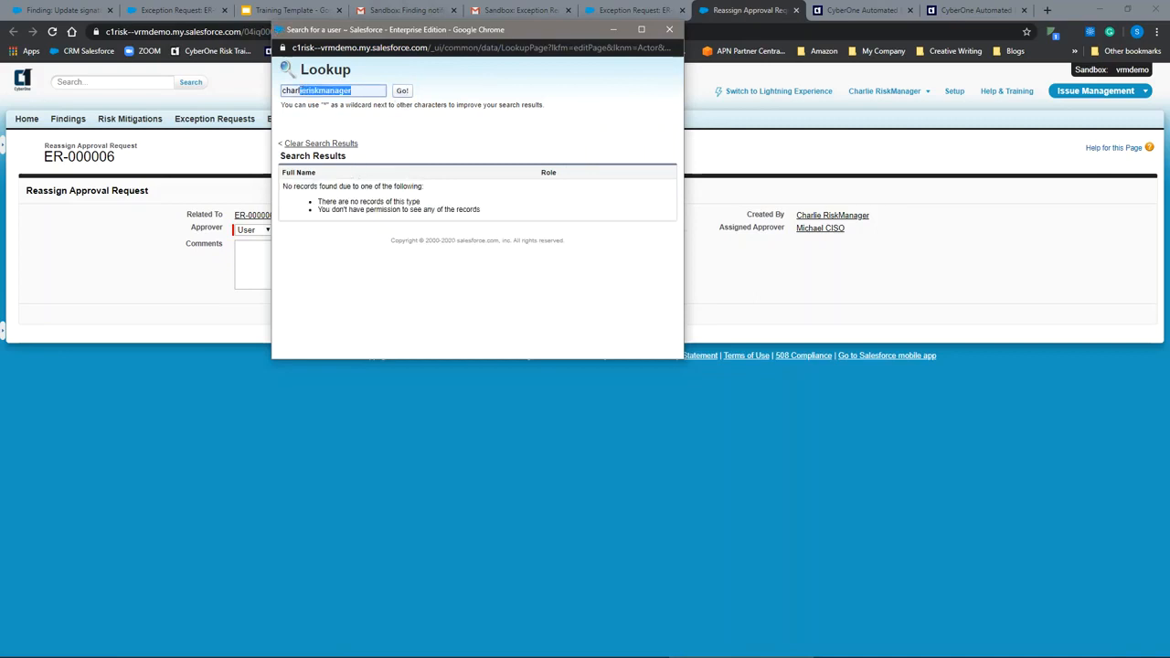
pyautogui.press('BackSpace')
pyautogui.click(403, 91)
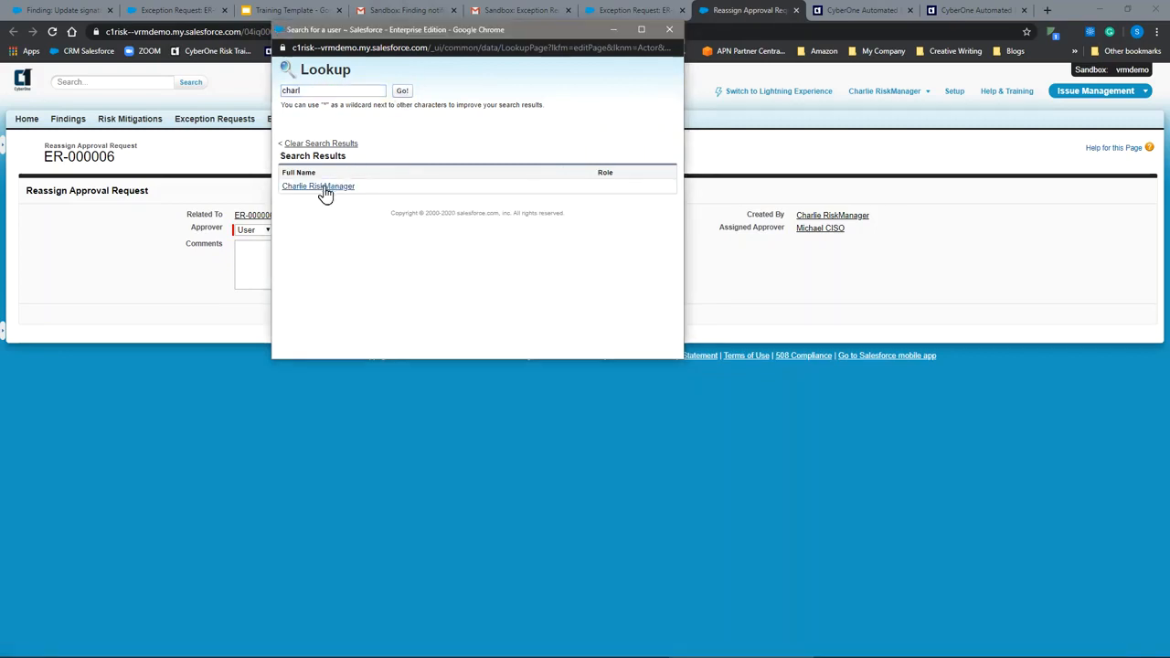
pyautogui.click(321, 187)
# Step: Add the comment "I dont need to approve this." and submit the approval reassignment
pyautogui.click(360, 256)
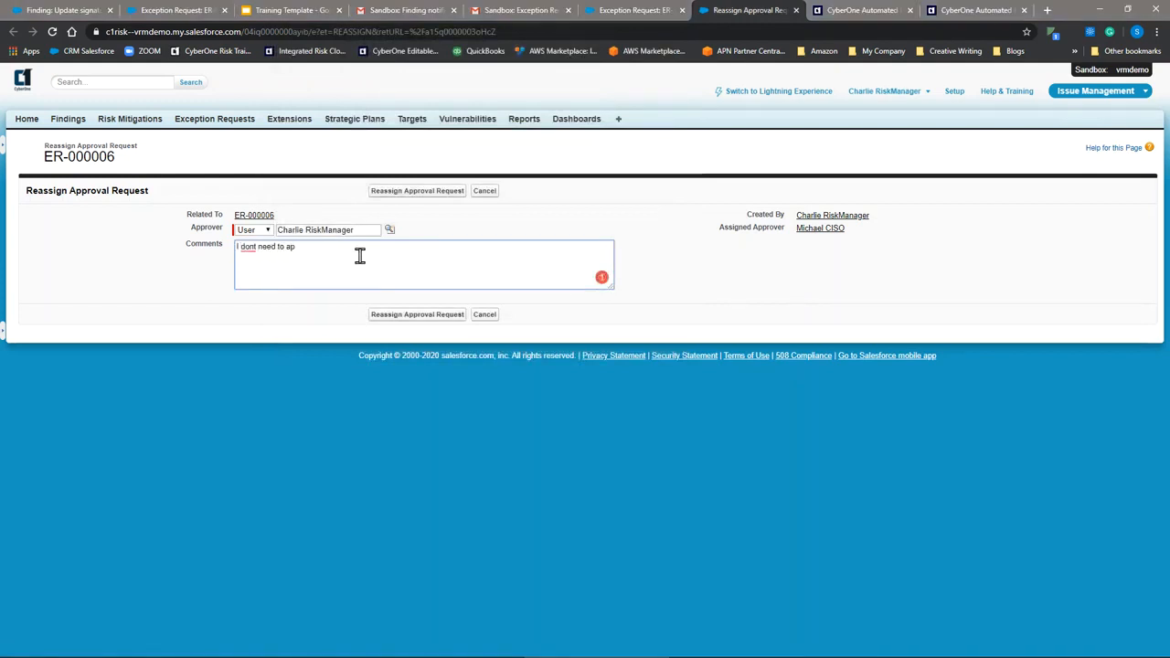
pyautogui.write('I dont need to approve this.')
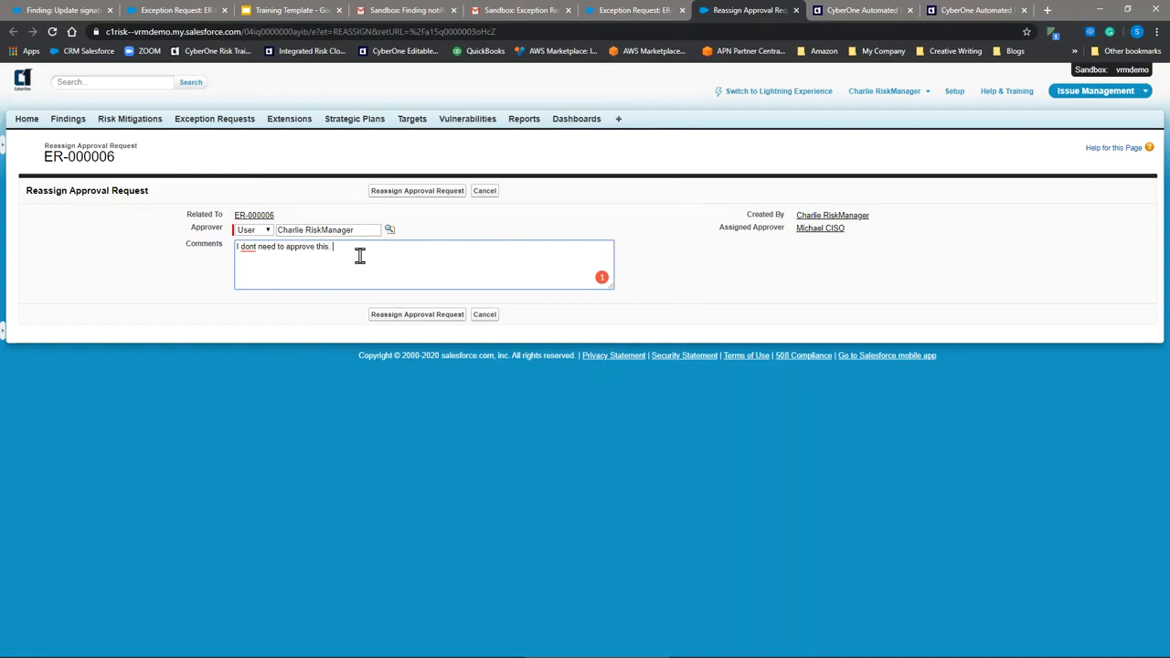
pyautogui.click(400, 317)
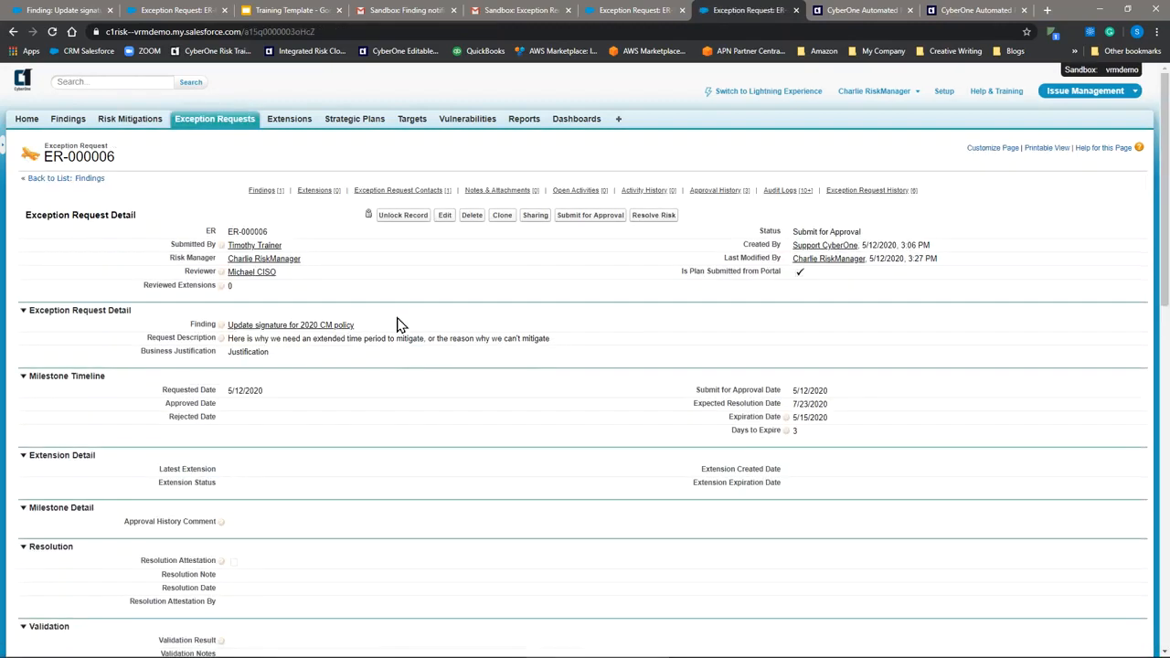
# Step: Approve the pending approval request in the approval history of exception request ER-000006
pyautogui.scroll(-8, 390, 322)
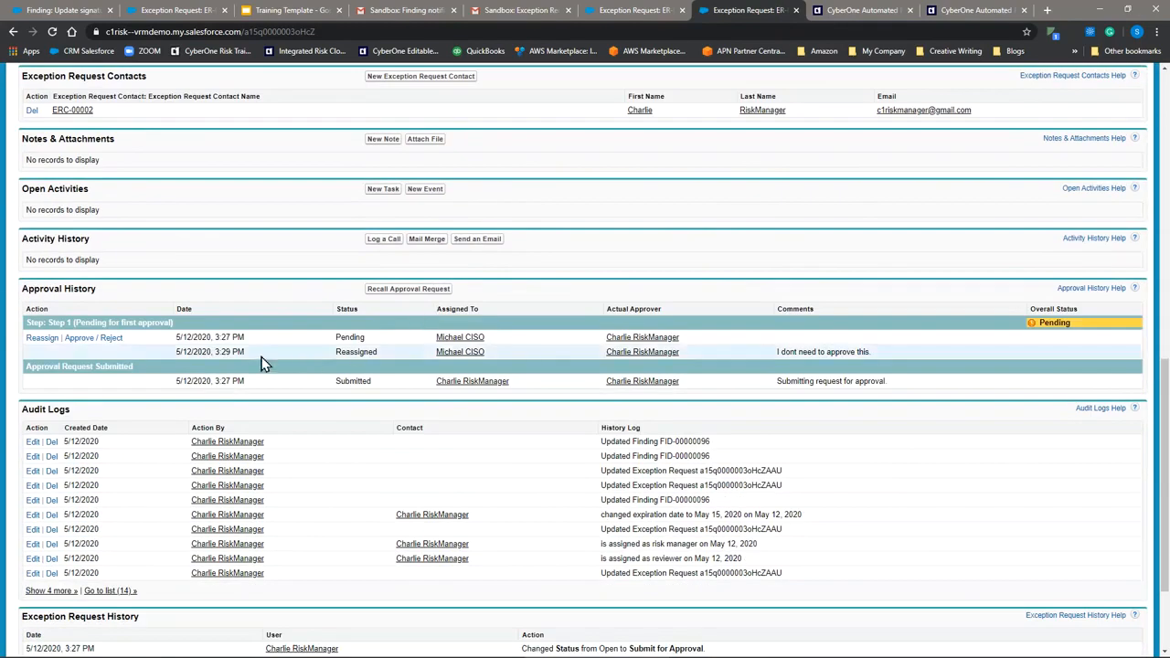
pyautogui.click(93, 340)
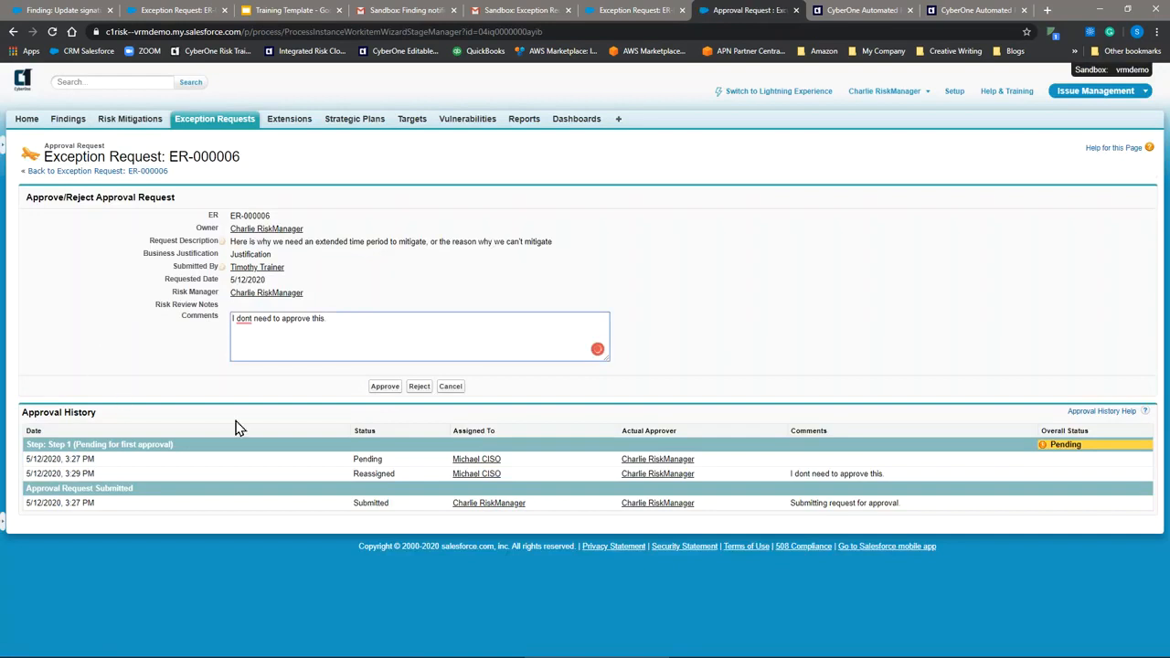
pyautogui.click(383, 391)
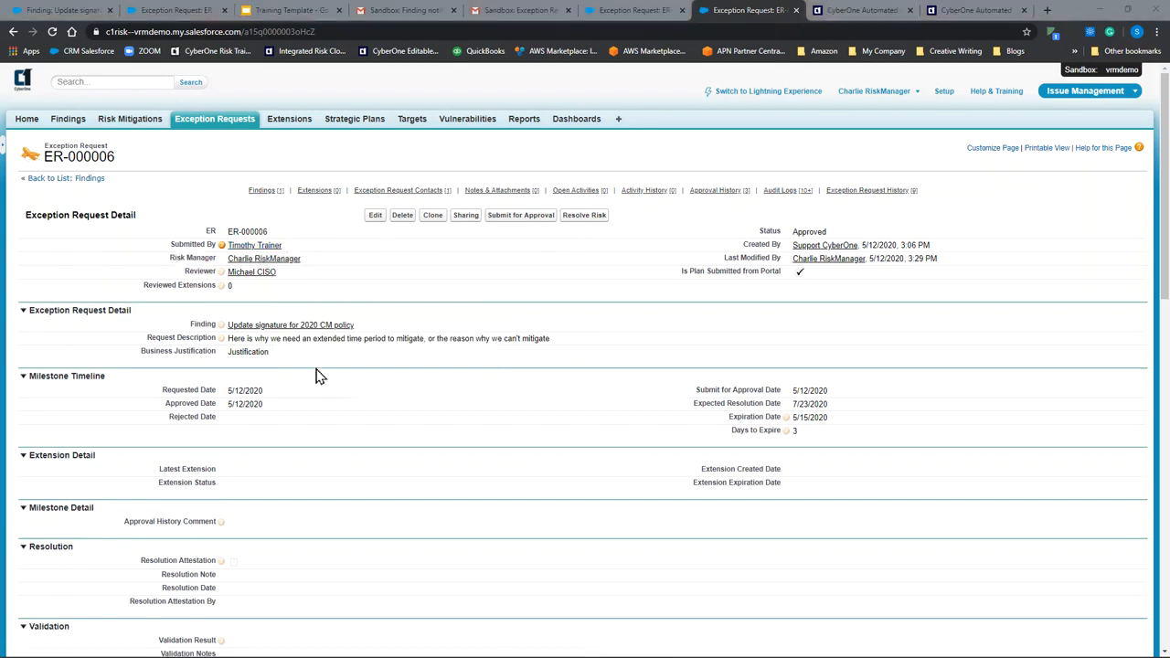
# Step: Copy the FID of the finding linked to the exception request and switch to the findings list in the CyberOne portal
pyautogui.click(280, 329)
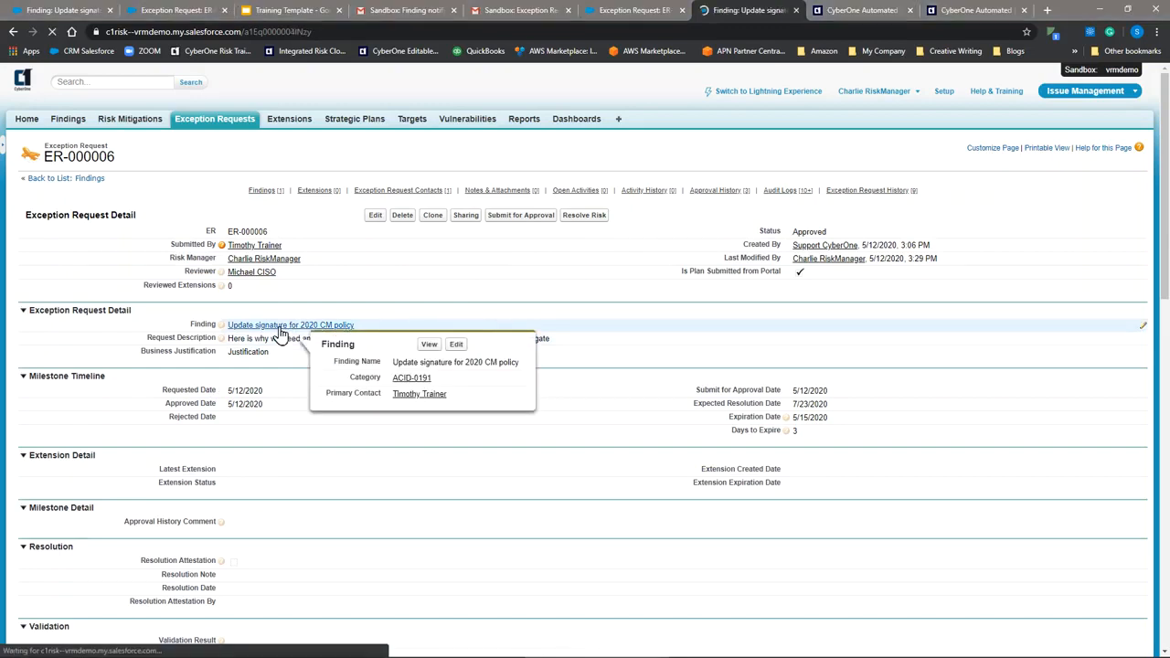
pyautogui.moveTo(280, 264); pyautogui.dragTo(228, 273)
pyautogui.hotkey('ctrl', 'c')
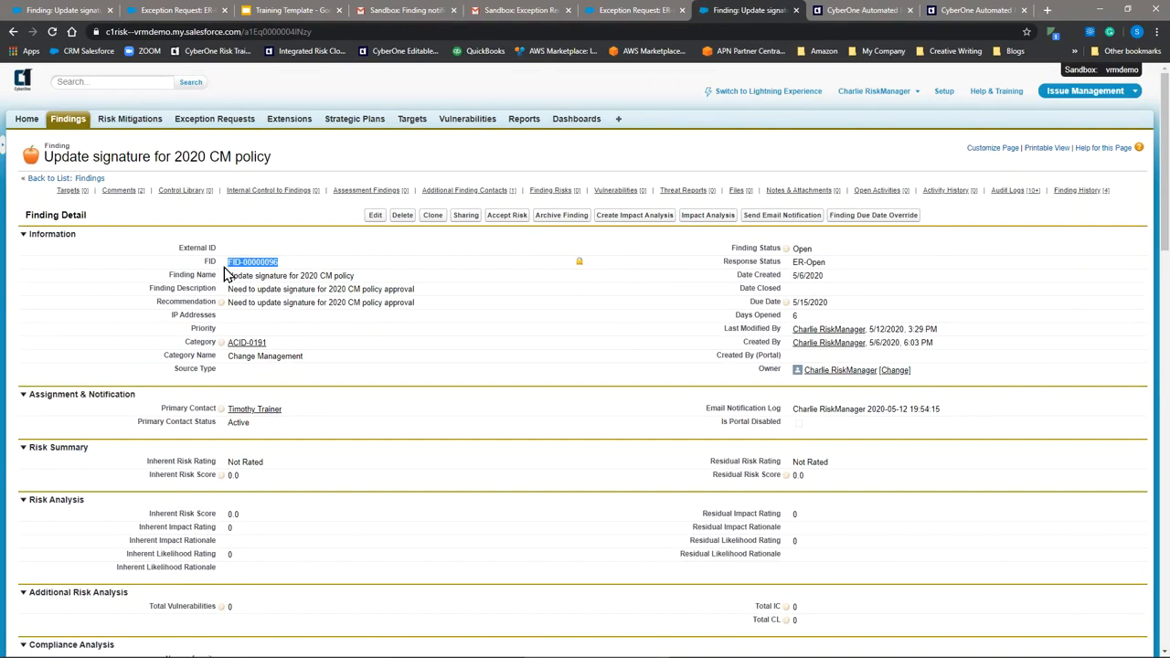
pyautogui.click(975, 11)
pyautogui.click(22, 101)
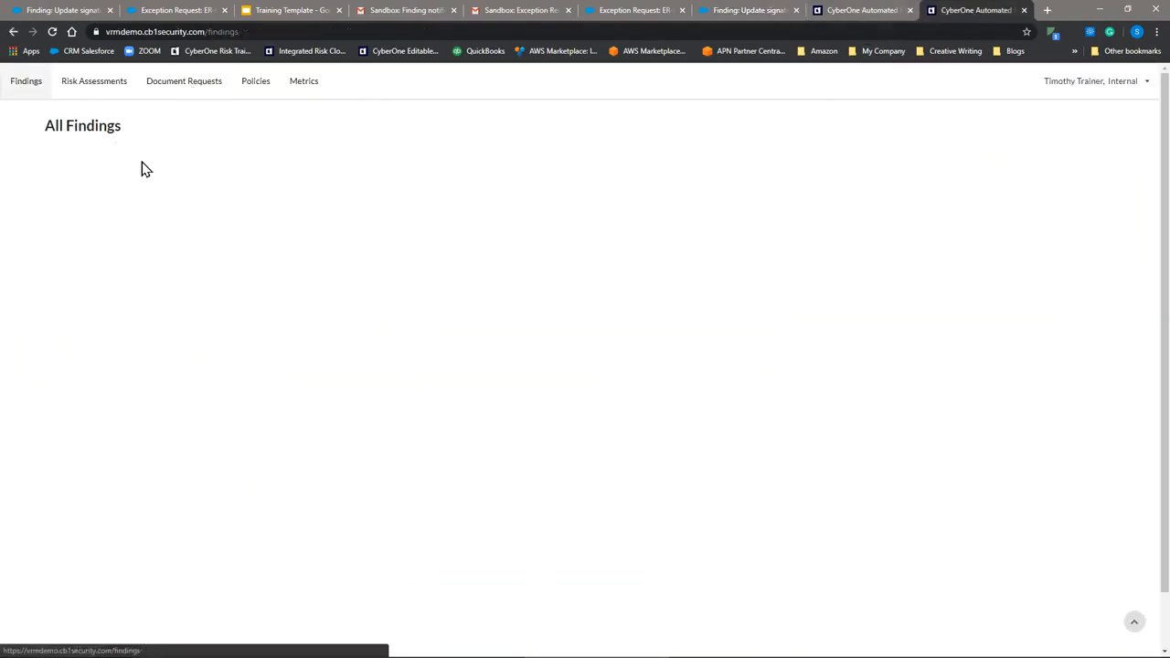
# Step: Search the portal findings for the copied FID, open the matching finding and review its exception request details
pyautogui.click(86, 179)
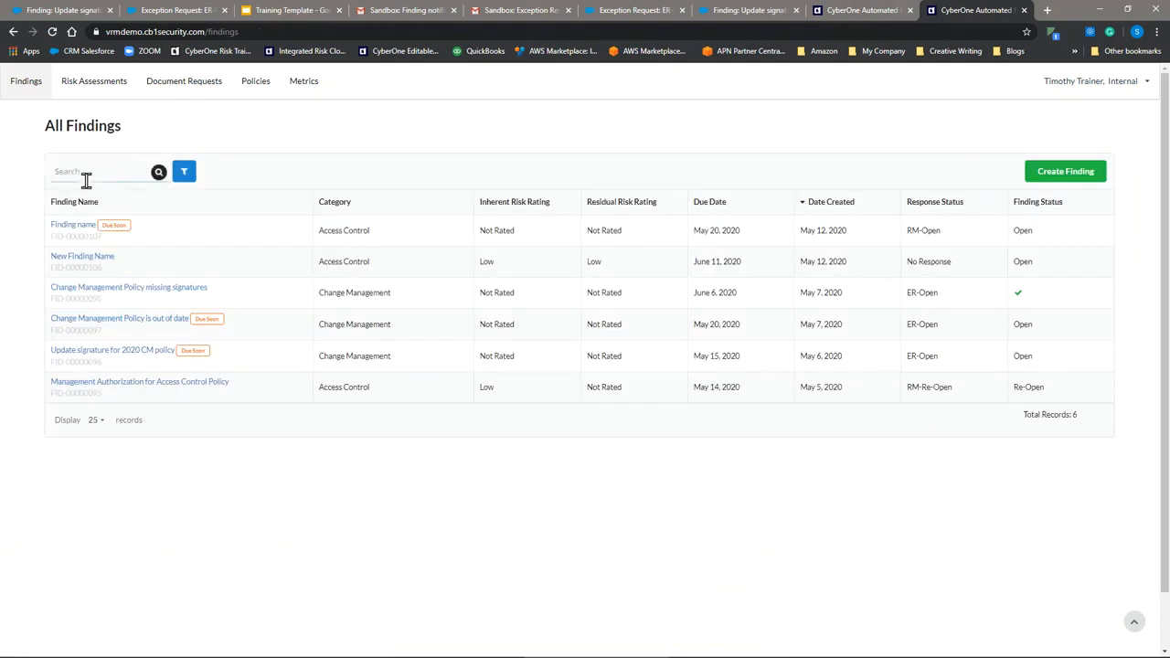
pyautogui.hotkey('ctrl', 'v')
pyautogui.click(91, 227)
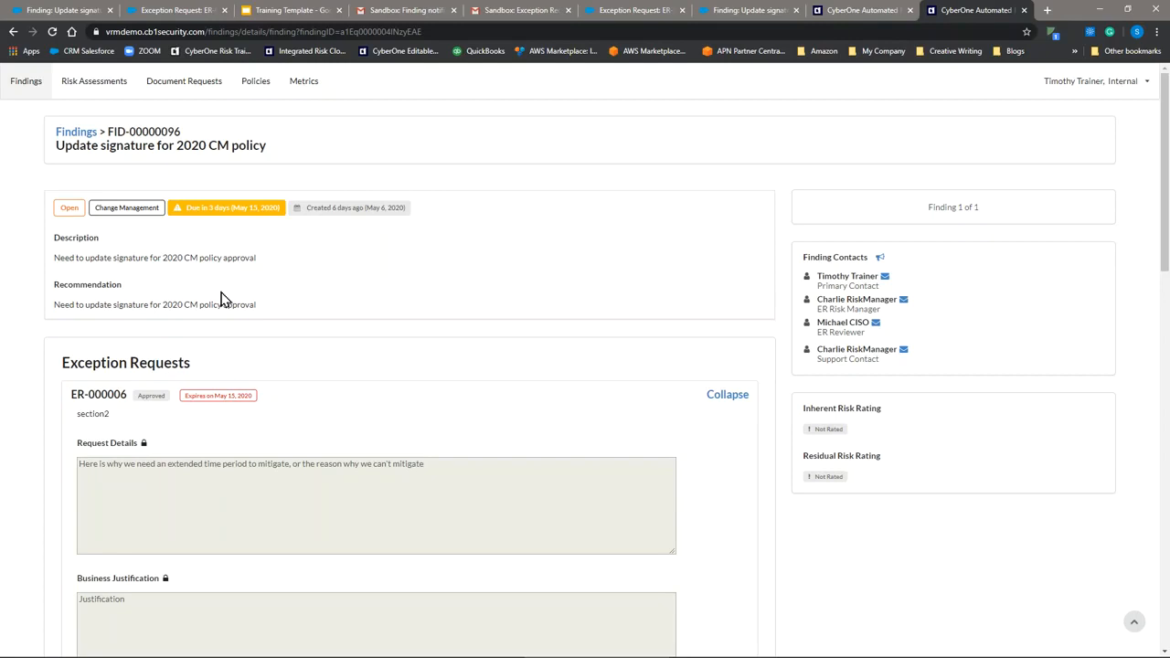
pyautogui.click(456, 33)
pyautogui.scroll(-1, 191, 472)
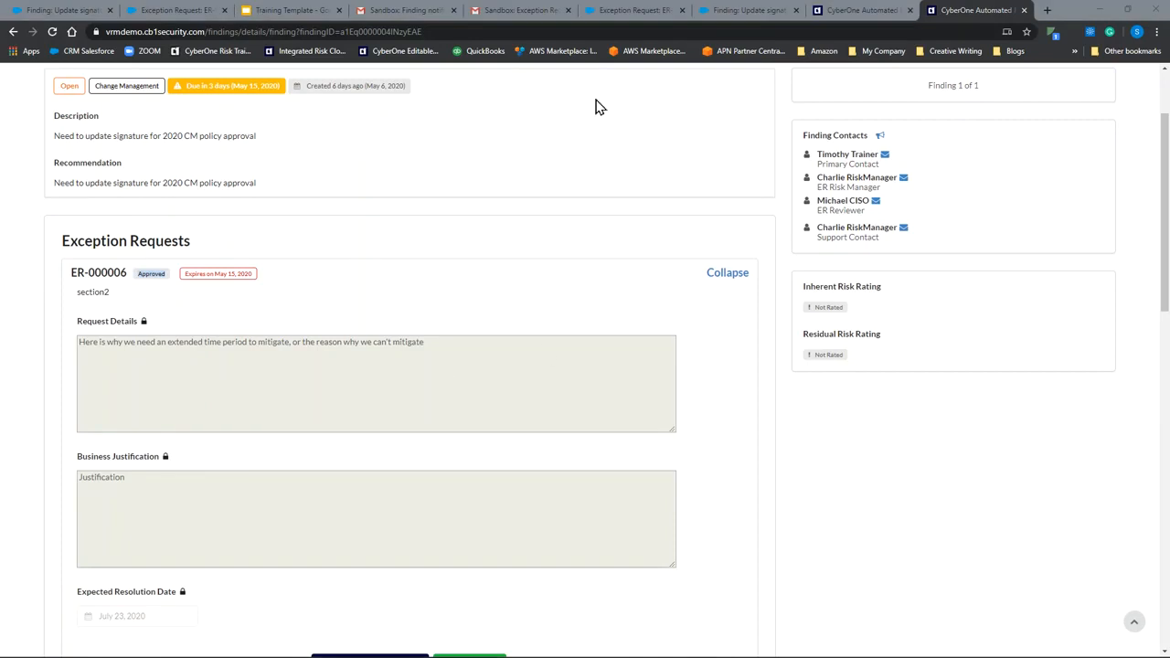
# Step: Switch back to exception request ER-000006 in Salesforce and view the list of all exception requests
pyautogui.click(59, 12)
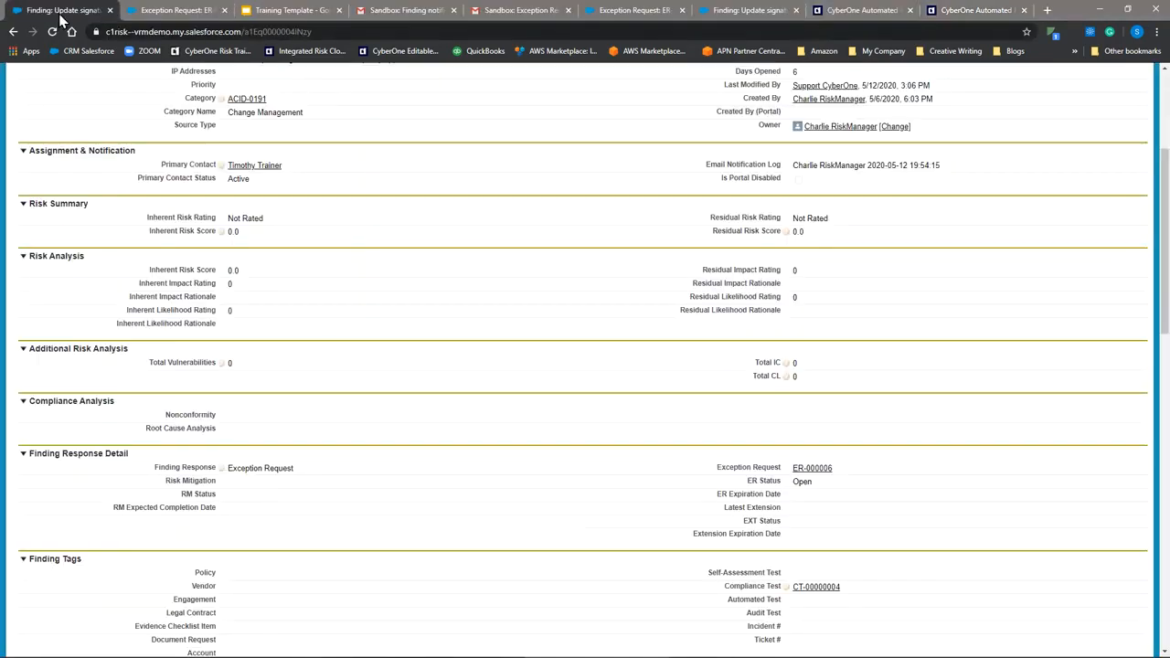
pyautogui.click(160, 13)
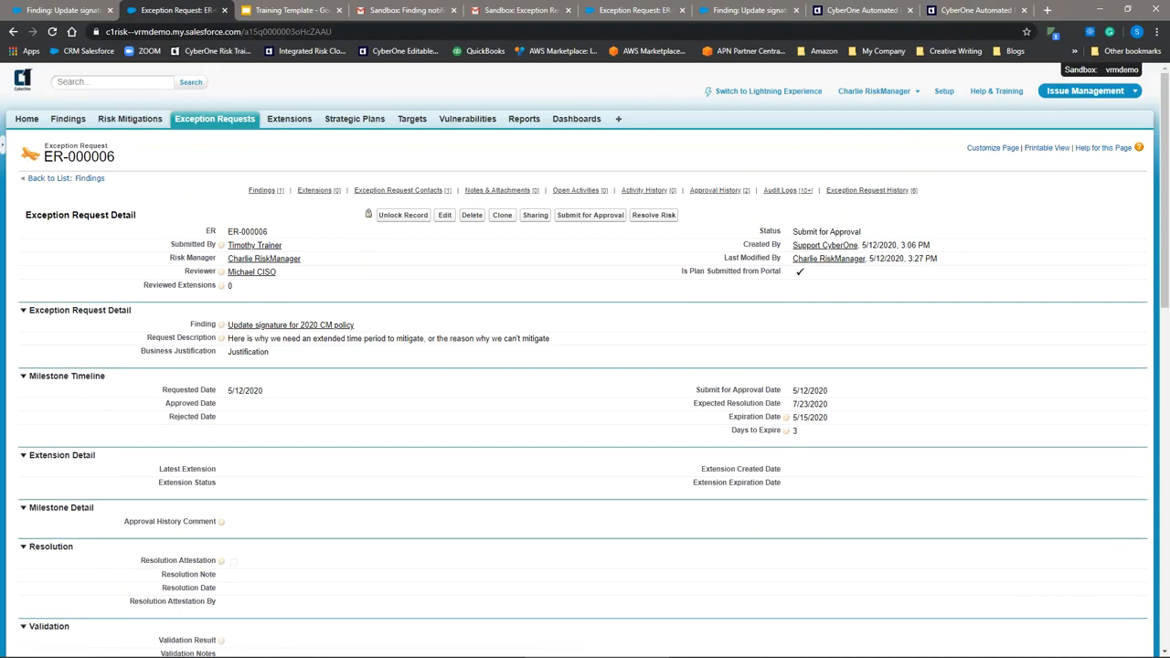
pyautogui.click(222, 121)
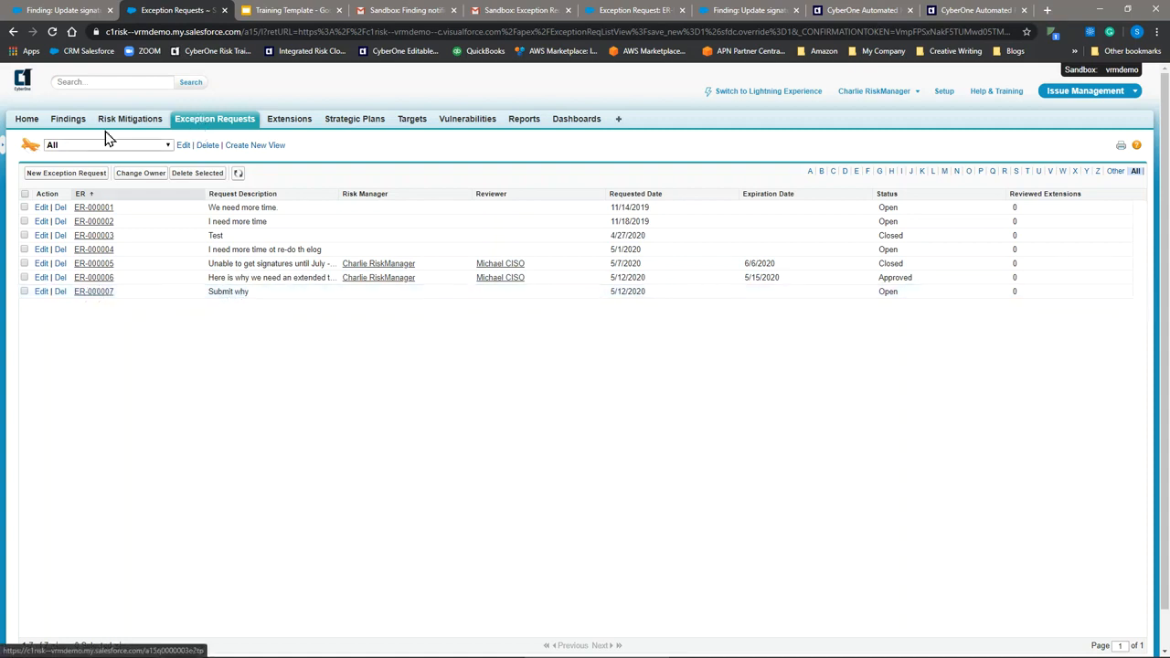
# Step: Open the finding called "Finding name" from the findings list and go to its linked exception request, ER-000008
pyautogui.click(68, 119)
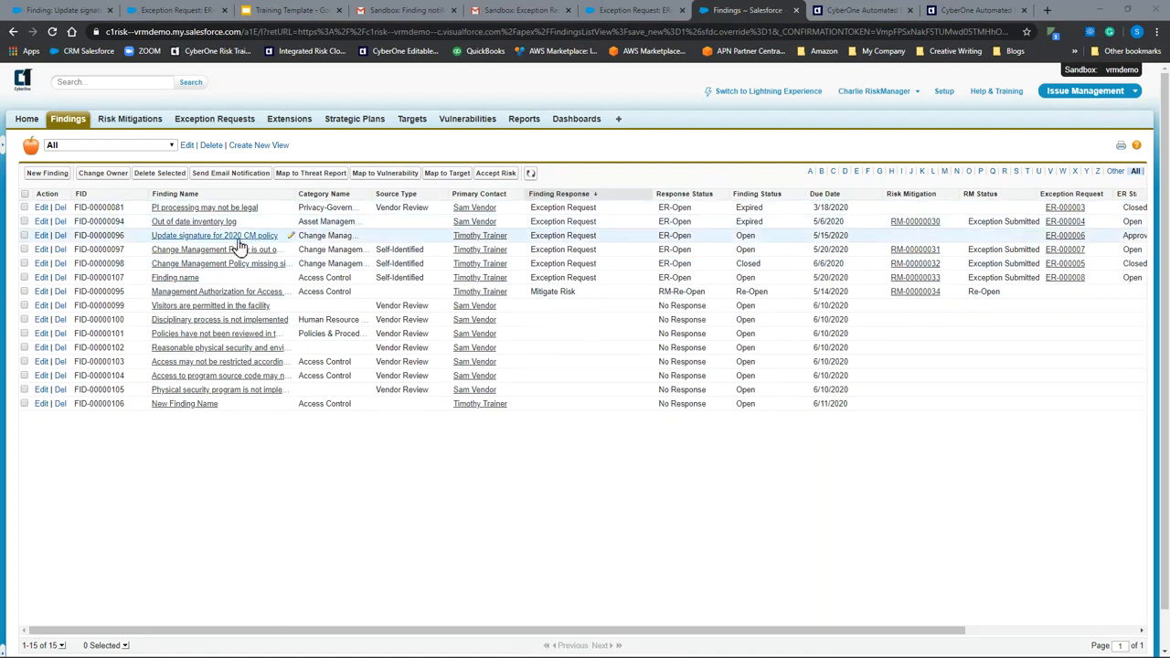
pyautogui.click(177, 278)
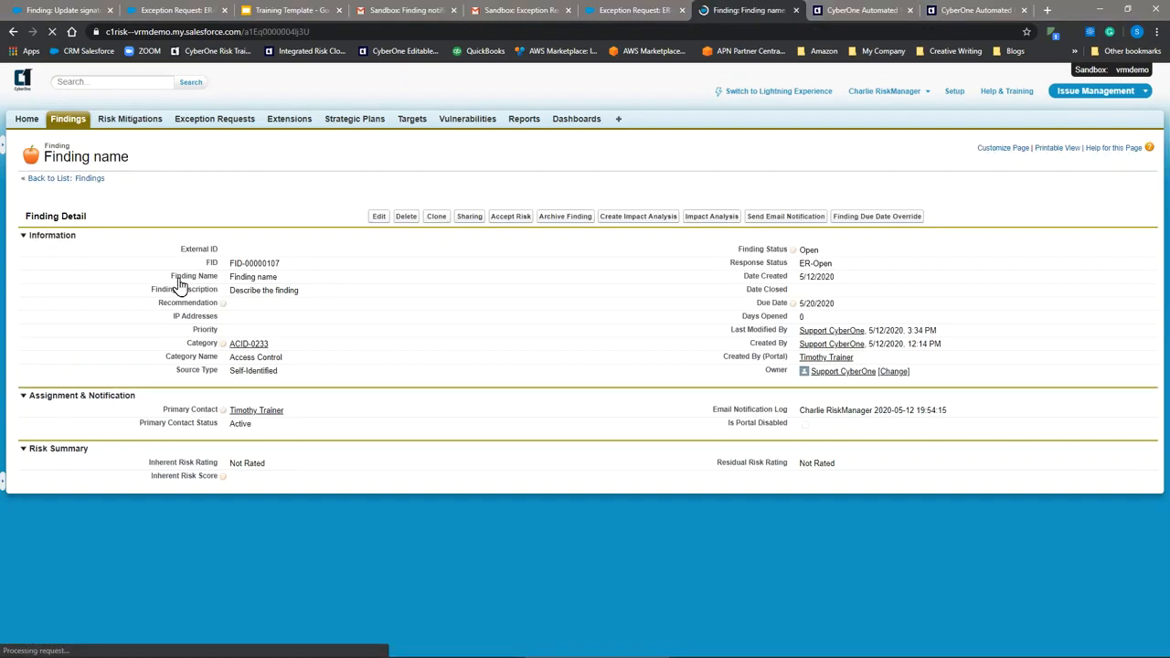
pyautogui.scroll(-2, 479, 418)
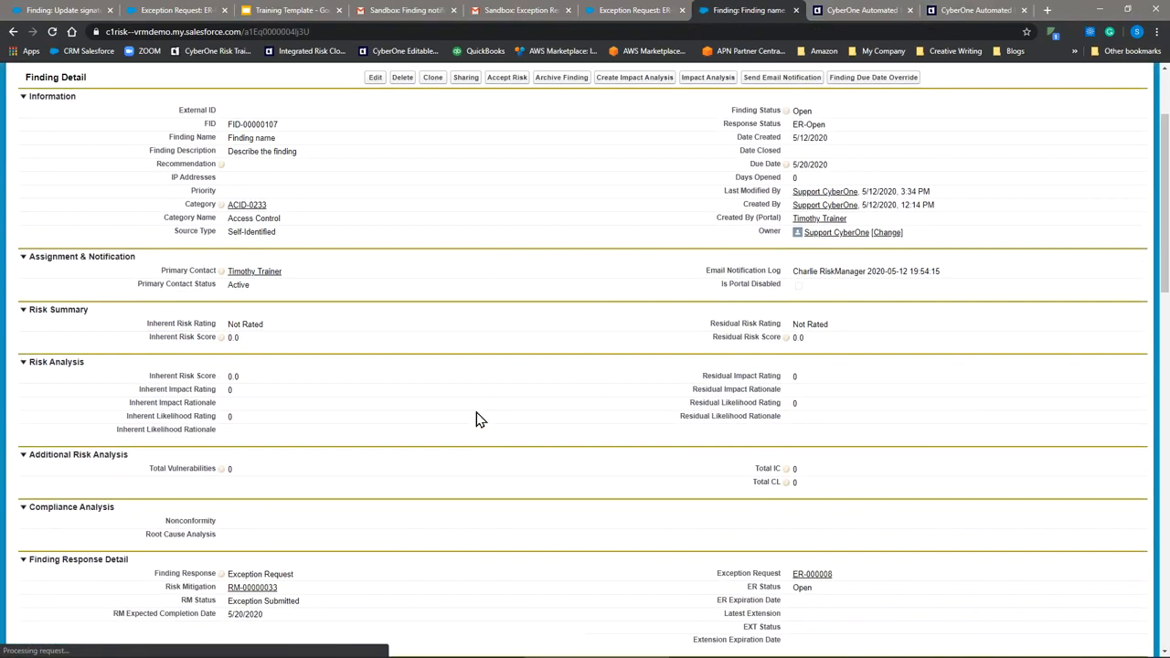
pyautogui.click(811, 532)
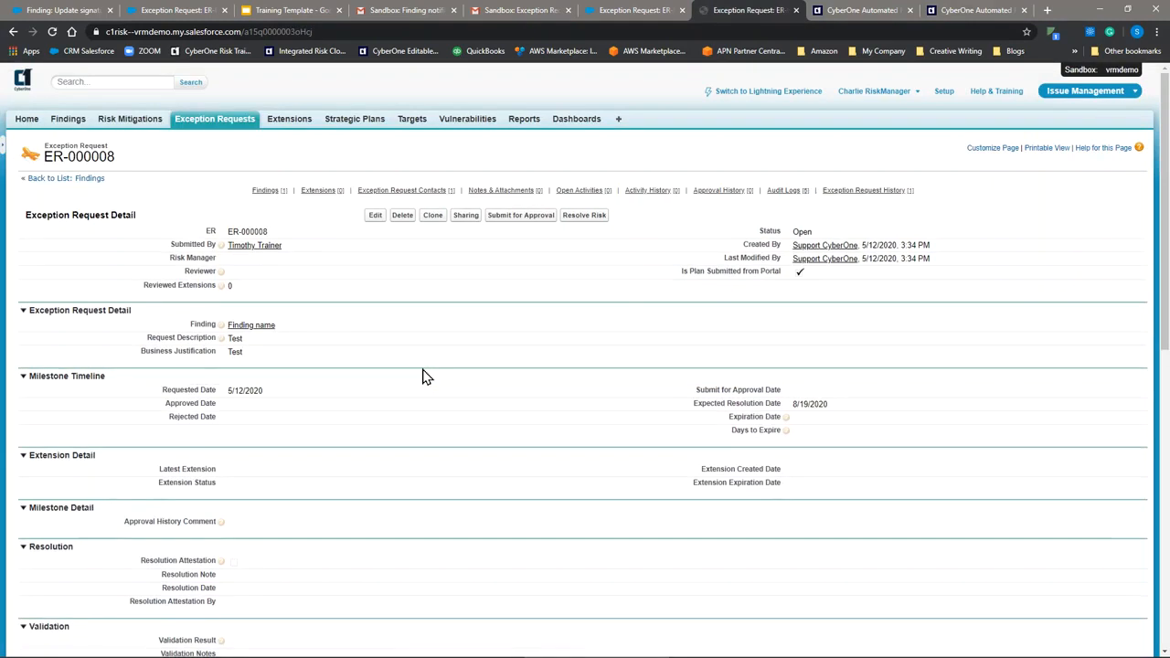
pyautogui.scroll(-1, 439, 366)
pyautogui.scroll(-2, 536, 250)
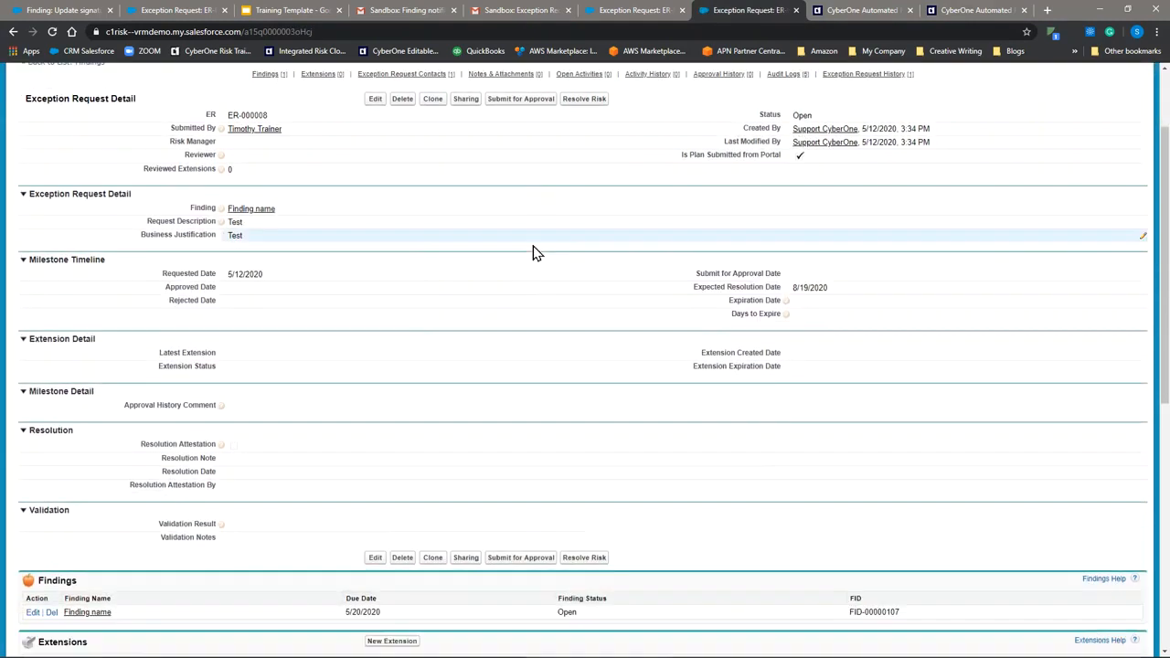
pyautogui.scroll(2, 530, 253)
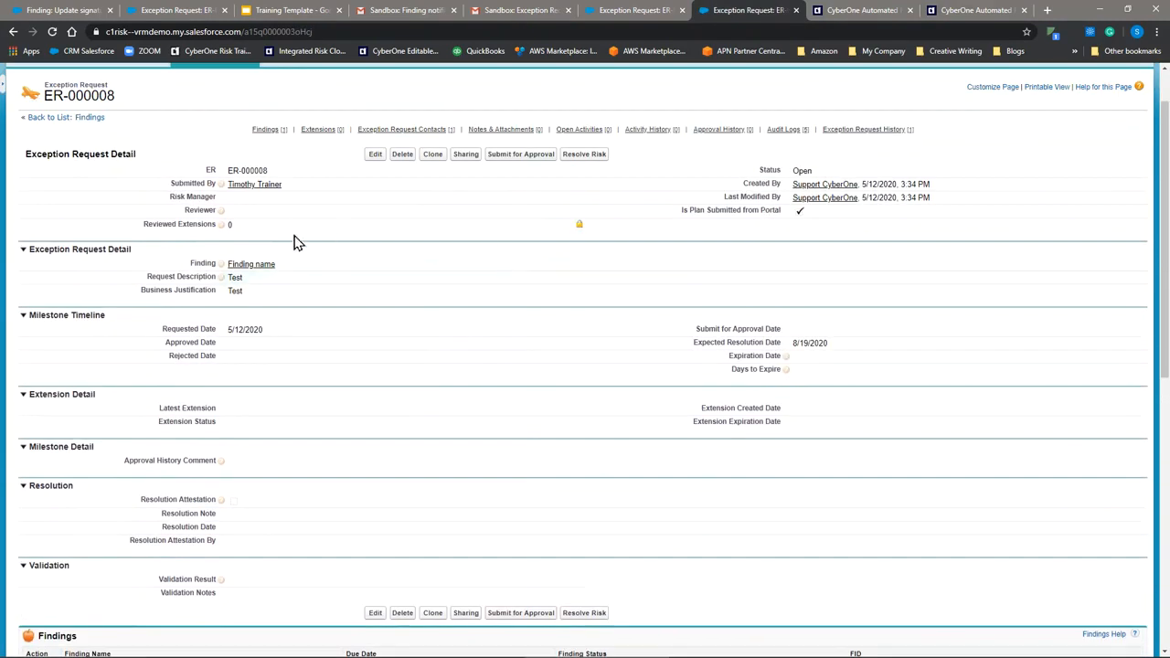
# Step: Assign the risk manager user as Risk Manager and the CISO user as Reviewer on exception request ER-000008
pyautogui.doubleClick(244, 199)
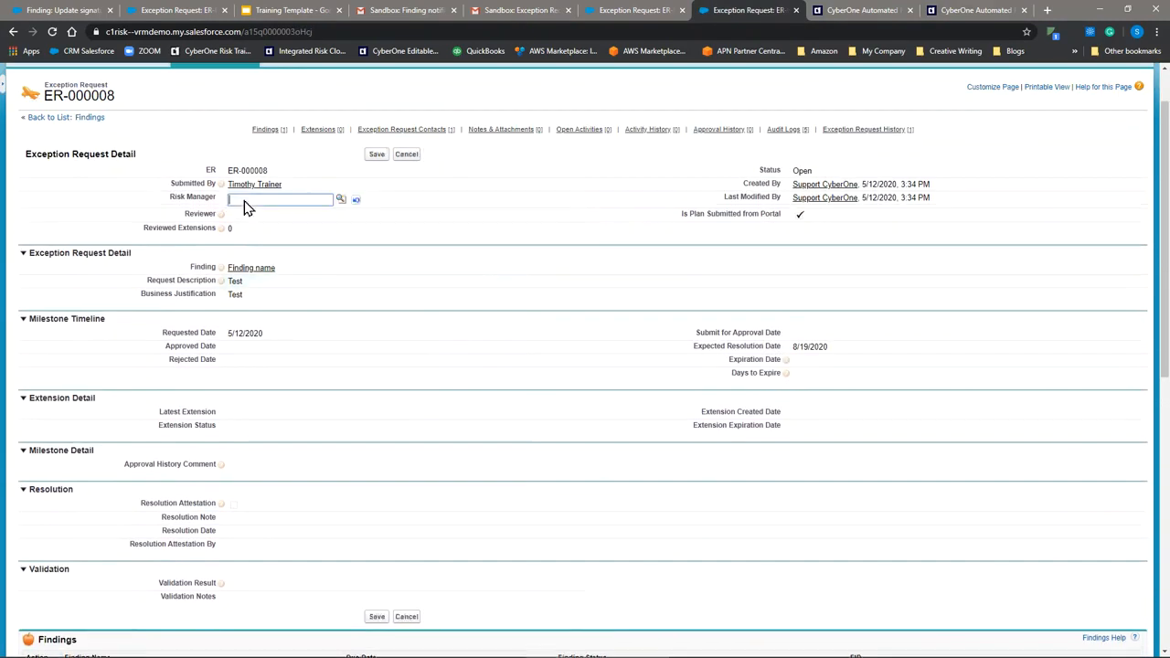
pyautogui.click(341, 199)
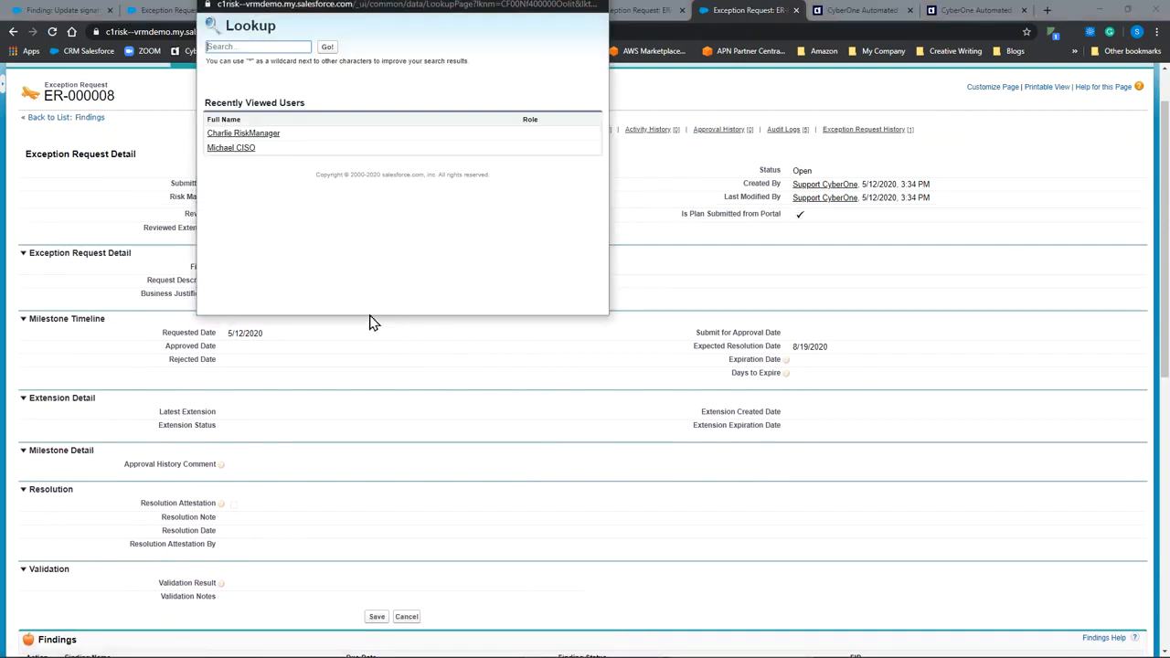
pyautogui.click(253, 135)
pyautogui.doubleClick(258, 214)
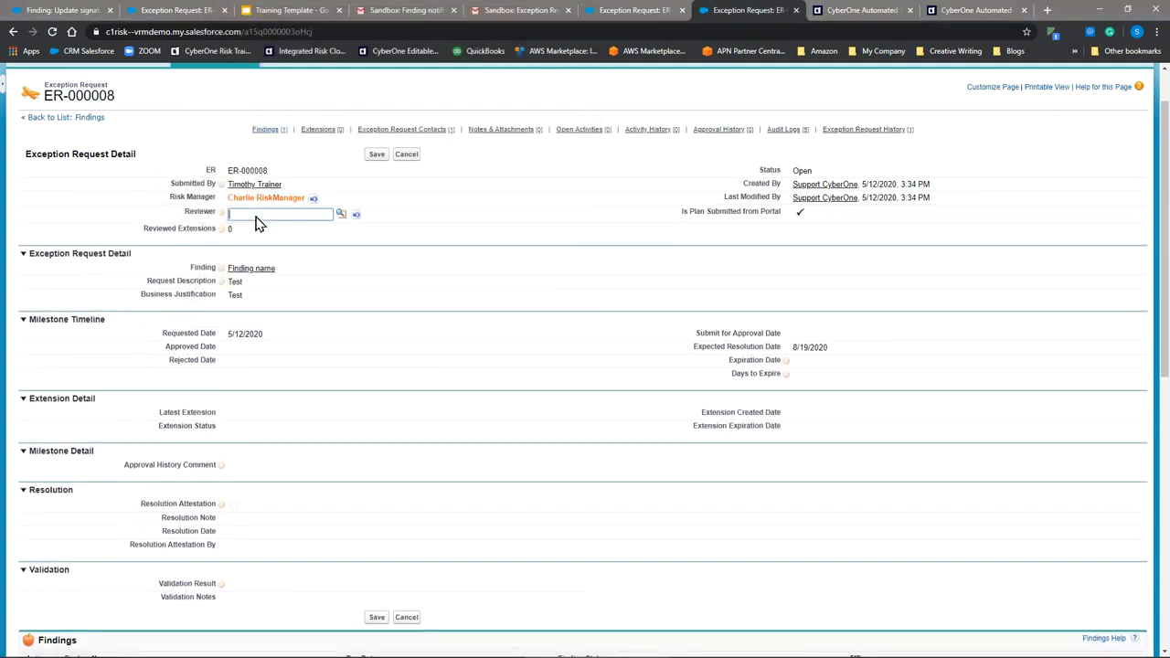
pyautogui.click(340, 218)
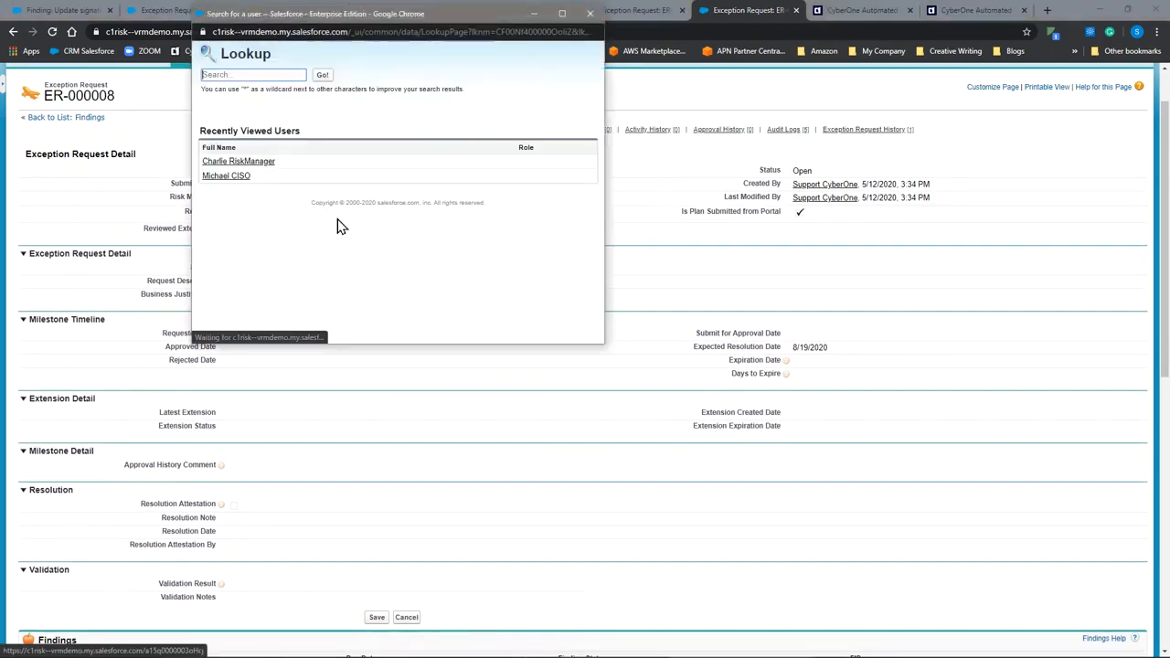
pyautogui.click(222, 177)
# Step: Set the exception request's expiration date to 5/15/2020, then submit the saved record for approval
pyautogui.doubleClick(802, 362)
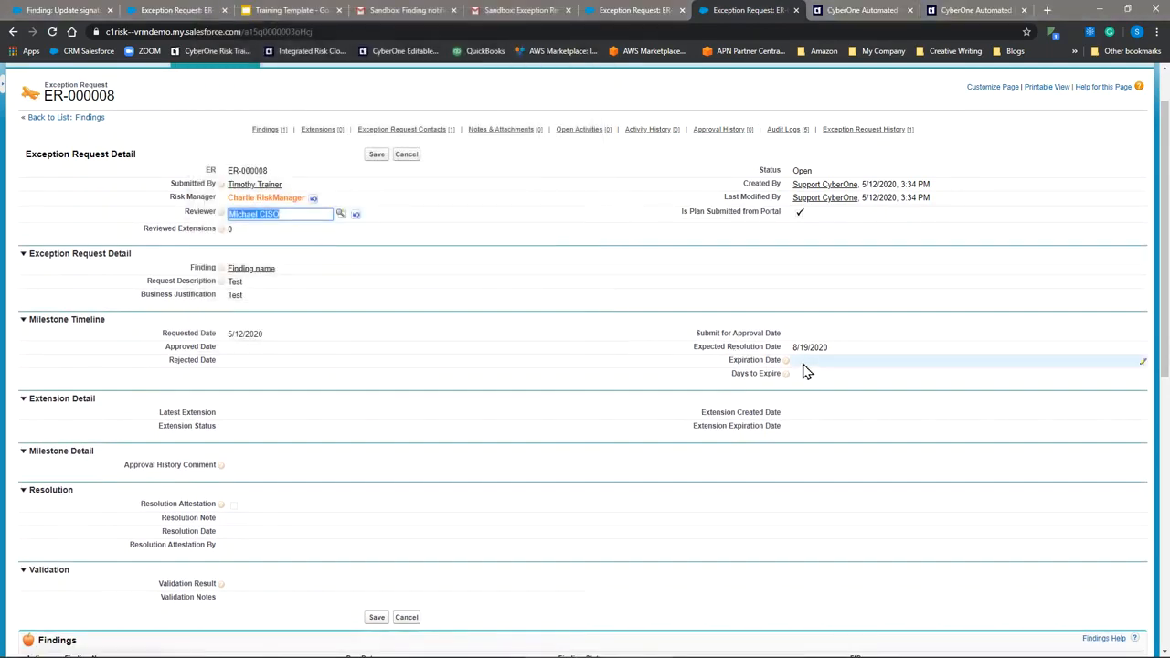
pyautogui.click(886, 423)
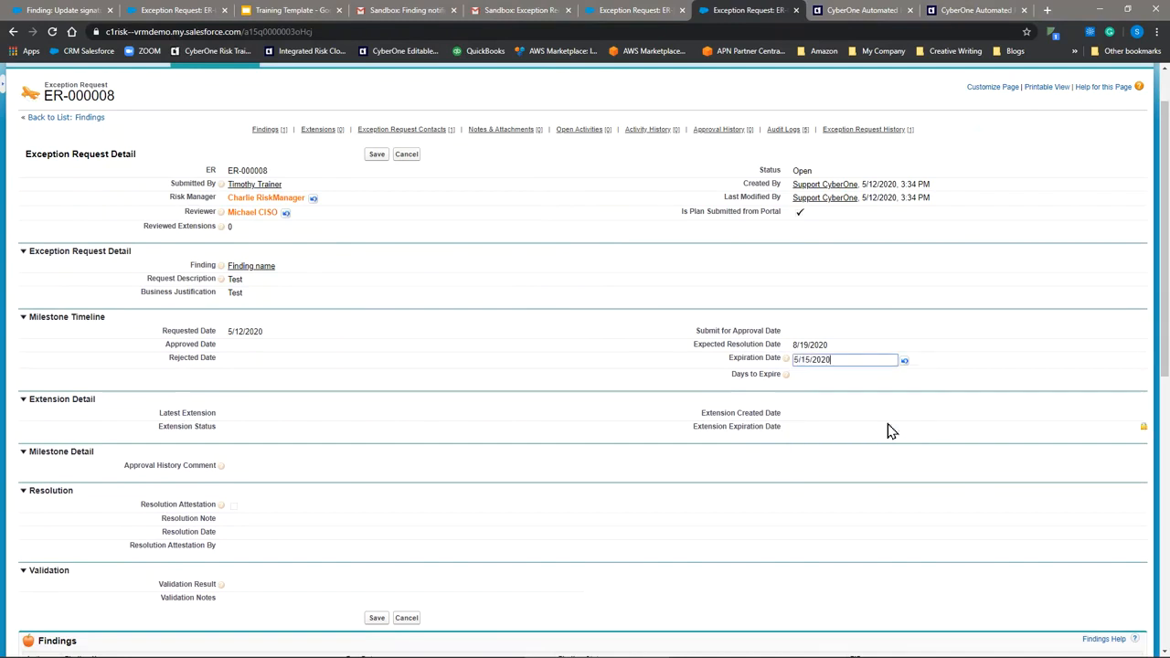
pyautogui.click(375, 155)
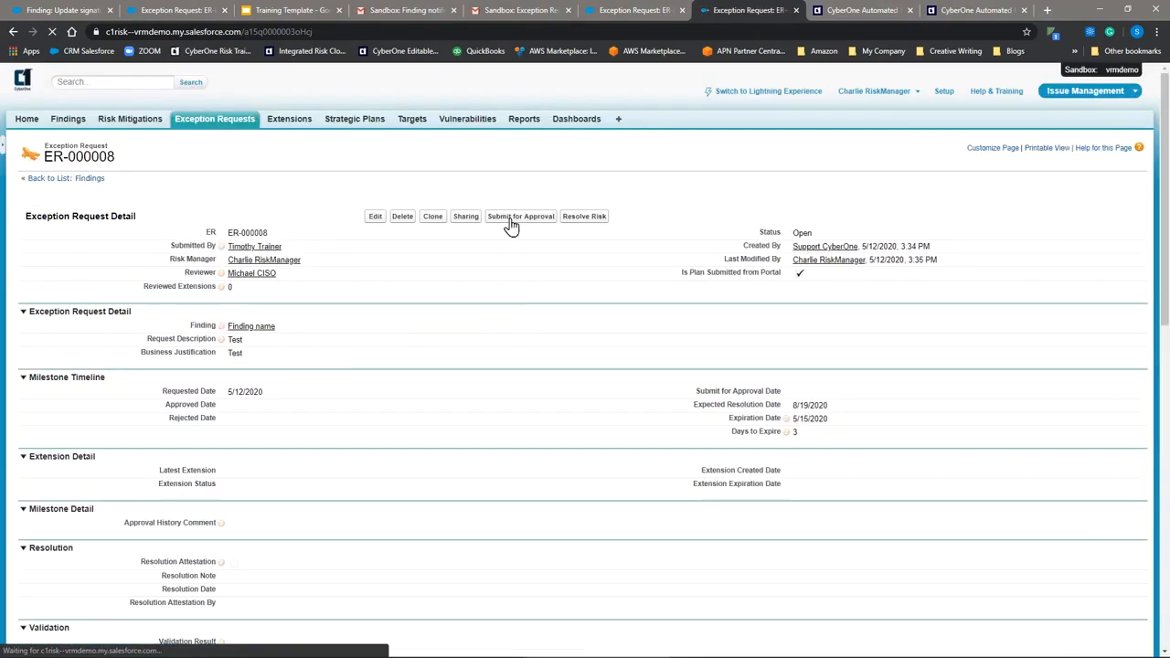
pyautogui.click(511, 219)
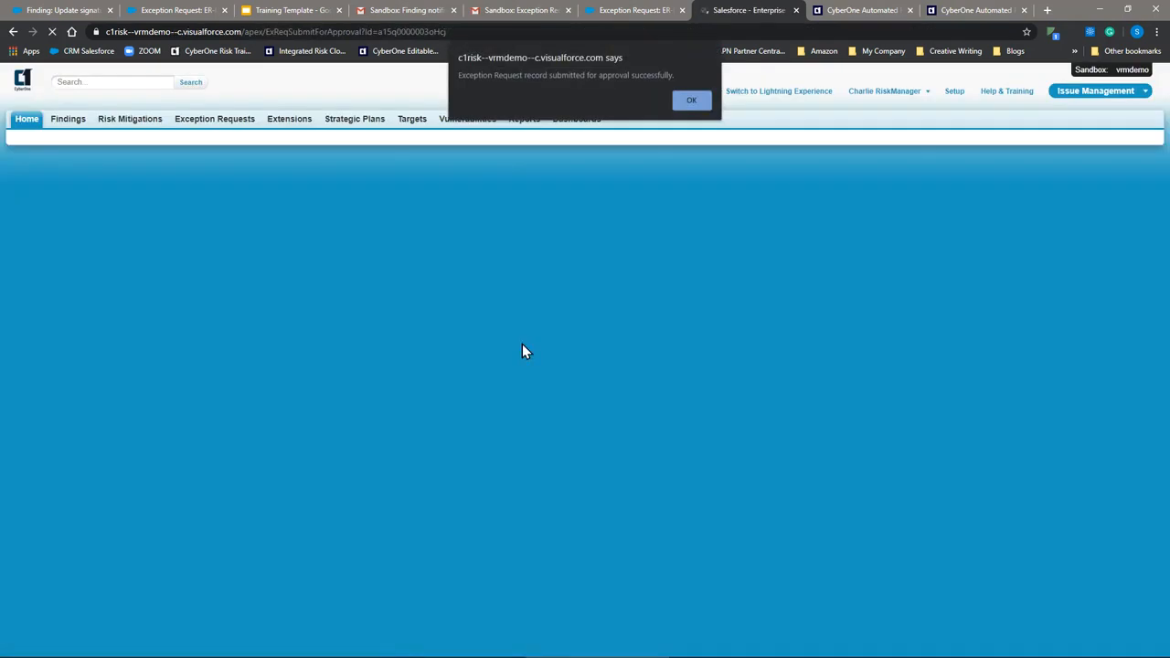
pyautogui.click(693, 103)
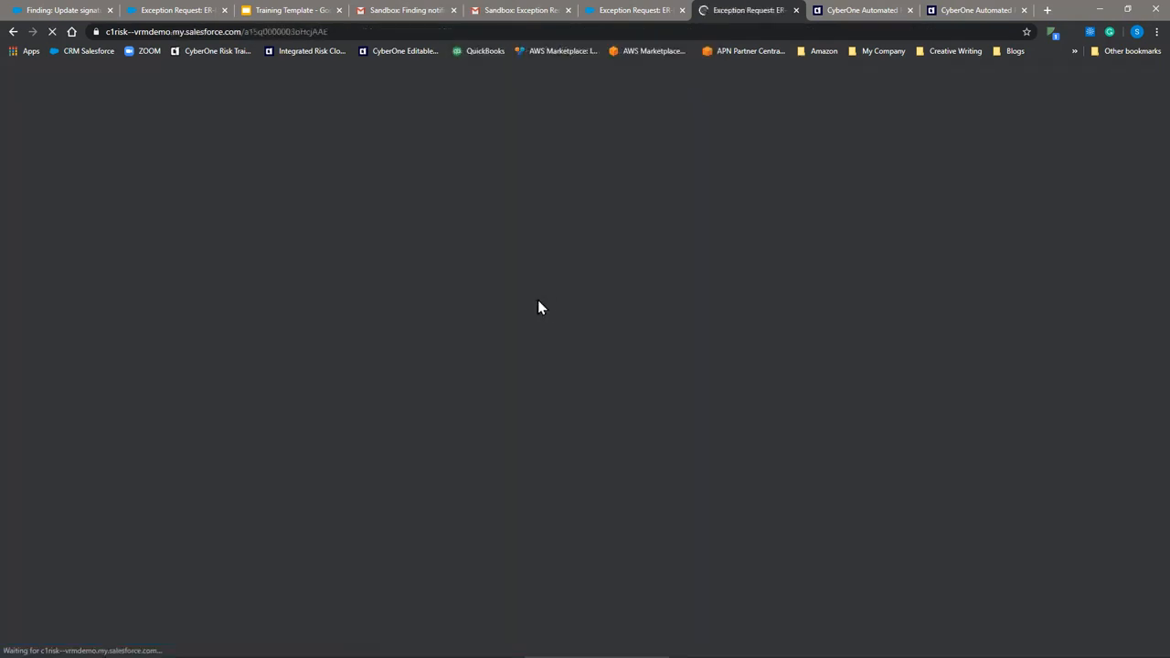
# Step: Reject the pending approval request in the approval history of ER-000008 with the comment "Why I am rejecting"
pyautogui.scroll(-5, 541, 304)
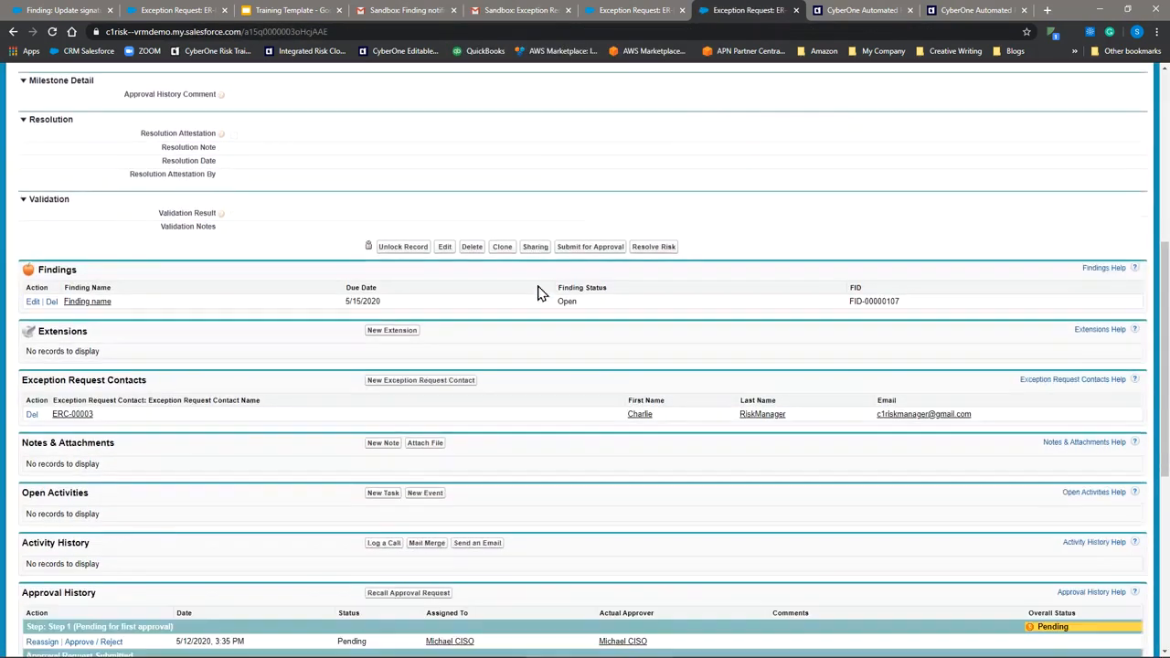
pyautogui.scroll(-3, 537, 291)
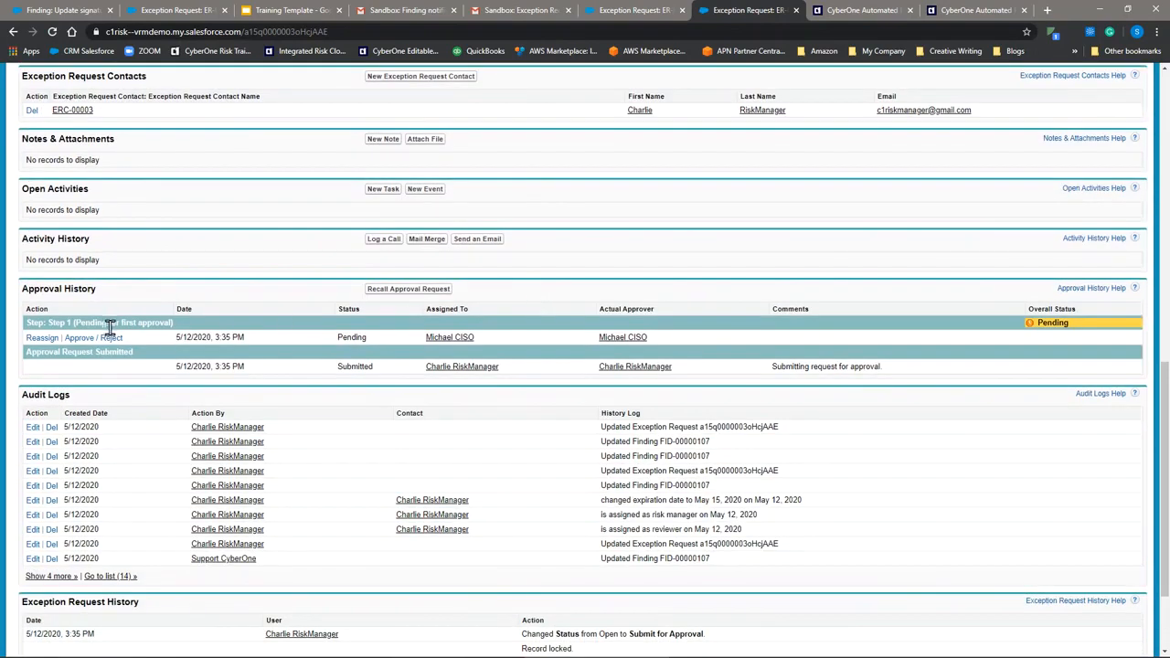
pyautogui.click(91, 341)
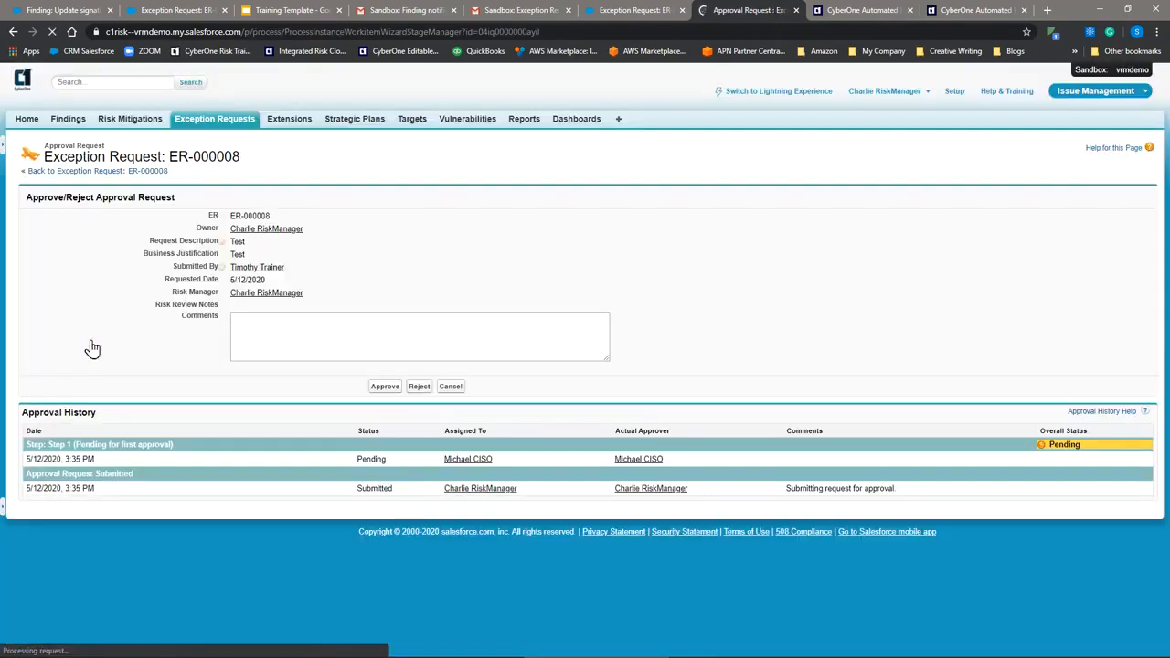
pyautogui.click(282, 339)
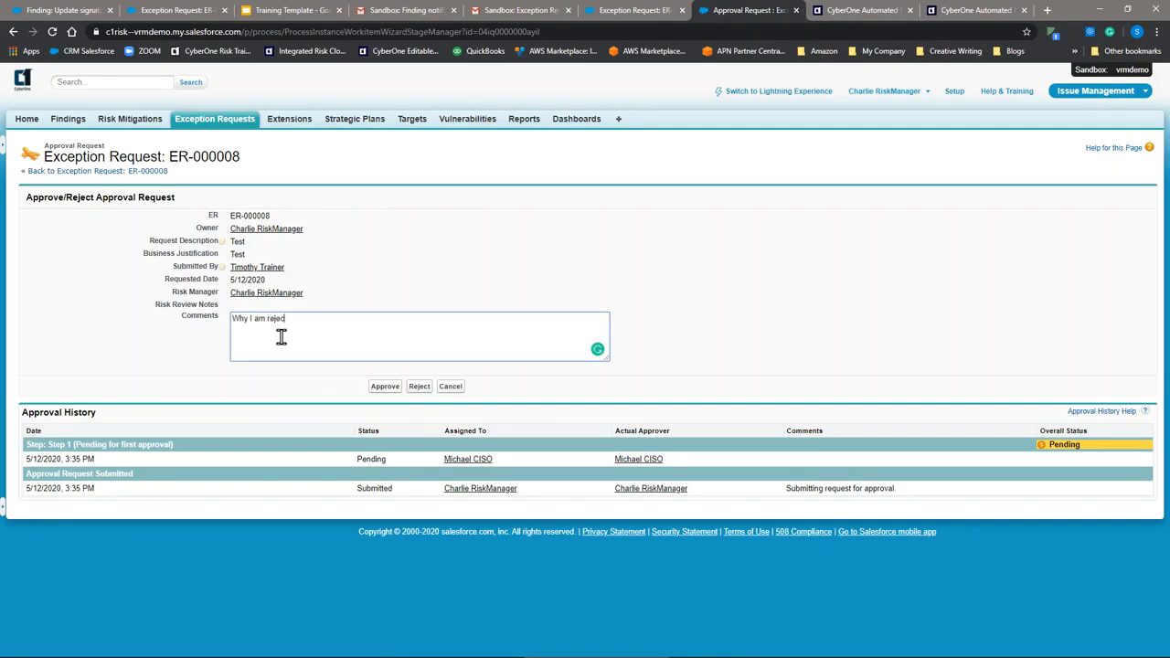
pyautogui.write('Why I am rejecting')
pyautogui.click(419, 387)
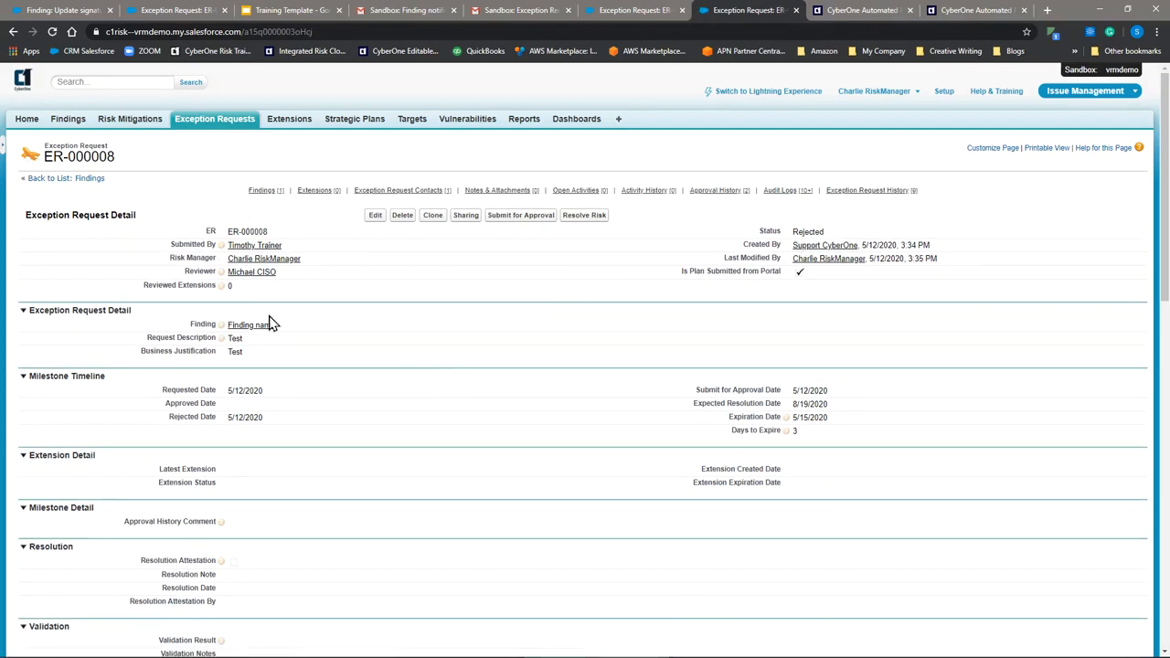
# Step: Preview the finding linked to exception request ER-000008
pyautogui.moveTo(247, 331)
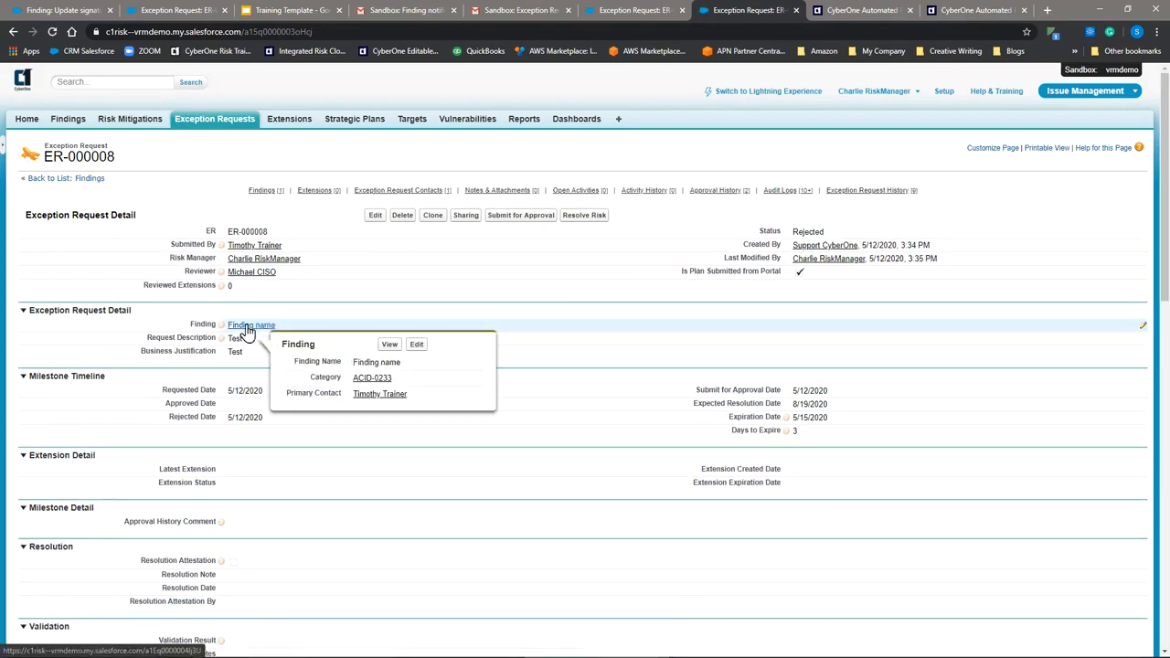